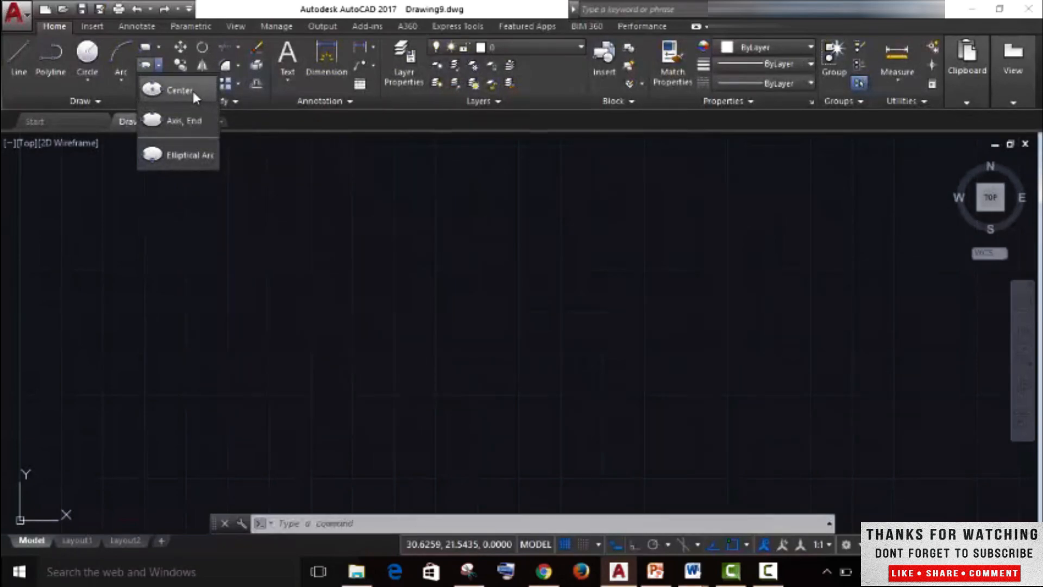
- Draw a wide horizontal ellipse with the Center method, centered at about (27.6, 12.5)
left_click(191, 89)
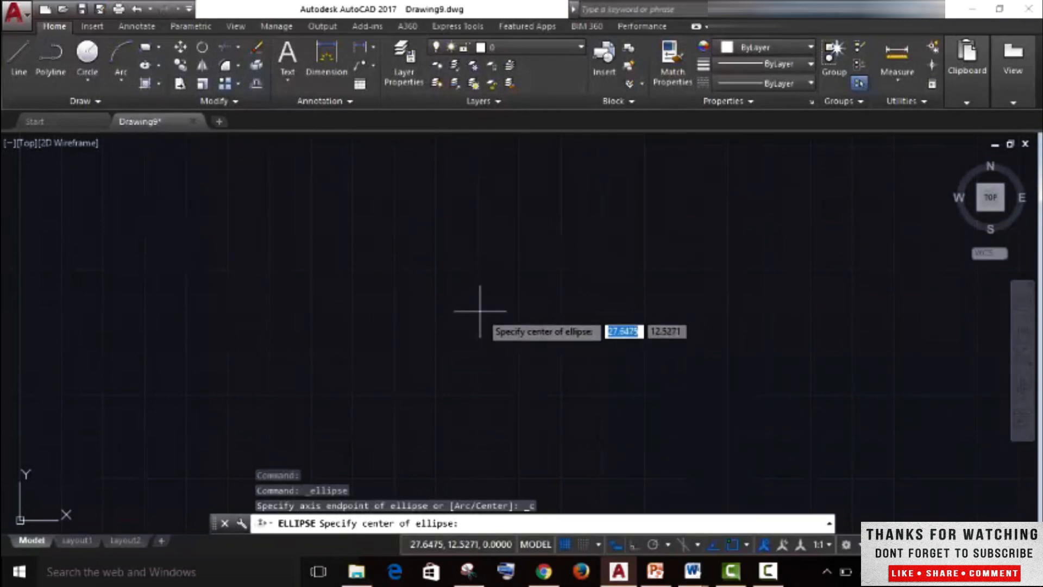
left_click(480, 311)
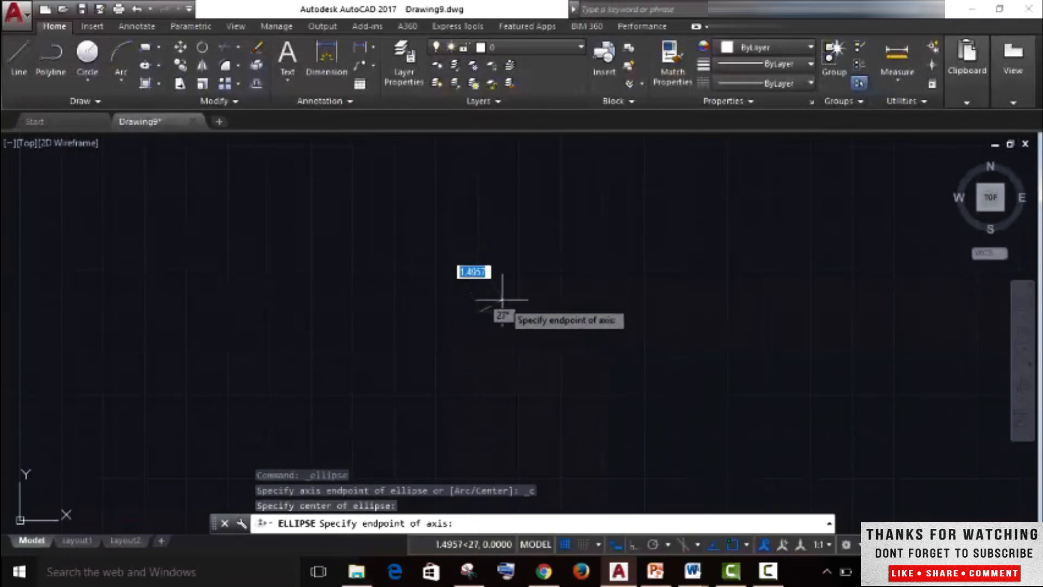
left_click(646, 312)
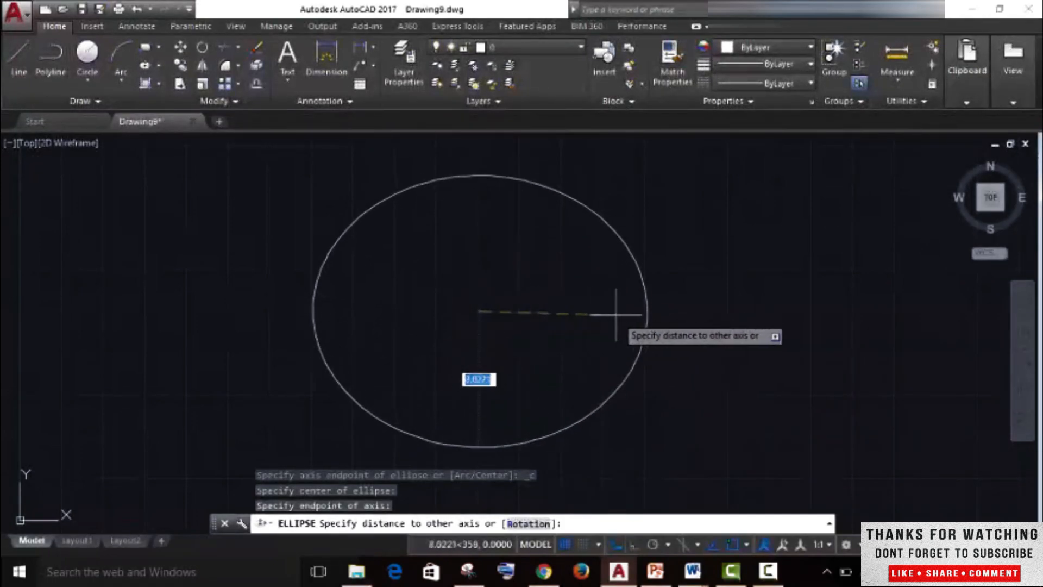
left_click(585, 302)
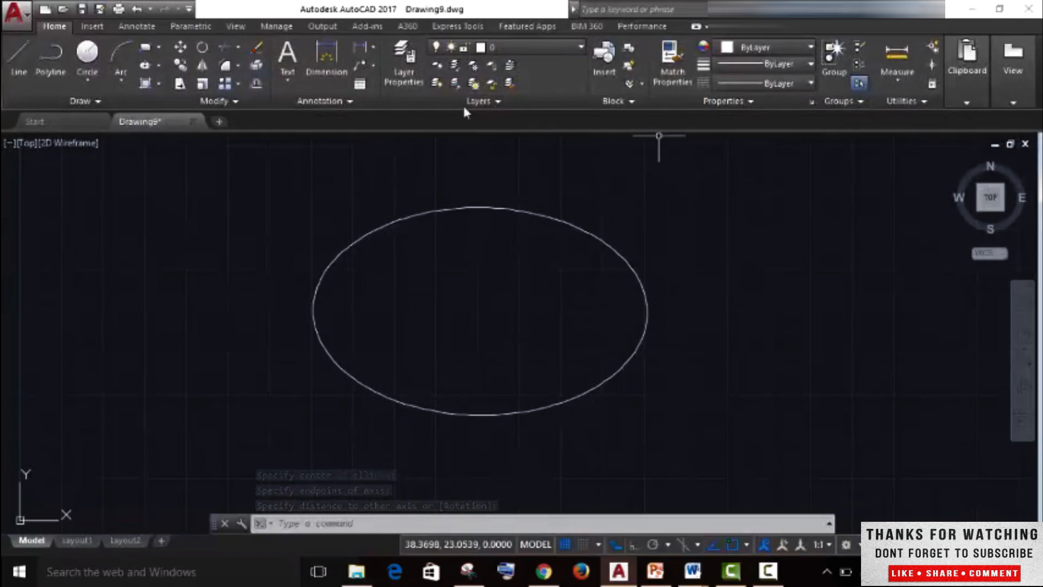
- Draw a tall ellipse to the right of the first with the Axis, End method, its horizontal axis starting at about (41.6, 13.0)
left_click(159, 65)
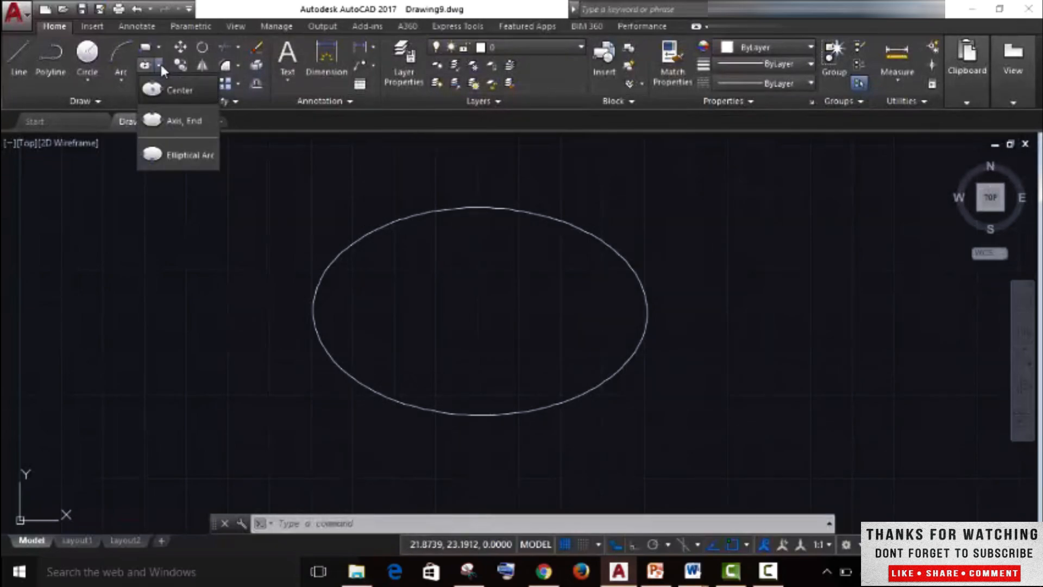
left_click(178, 119)
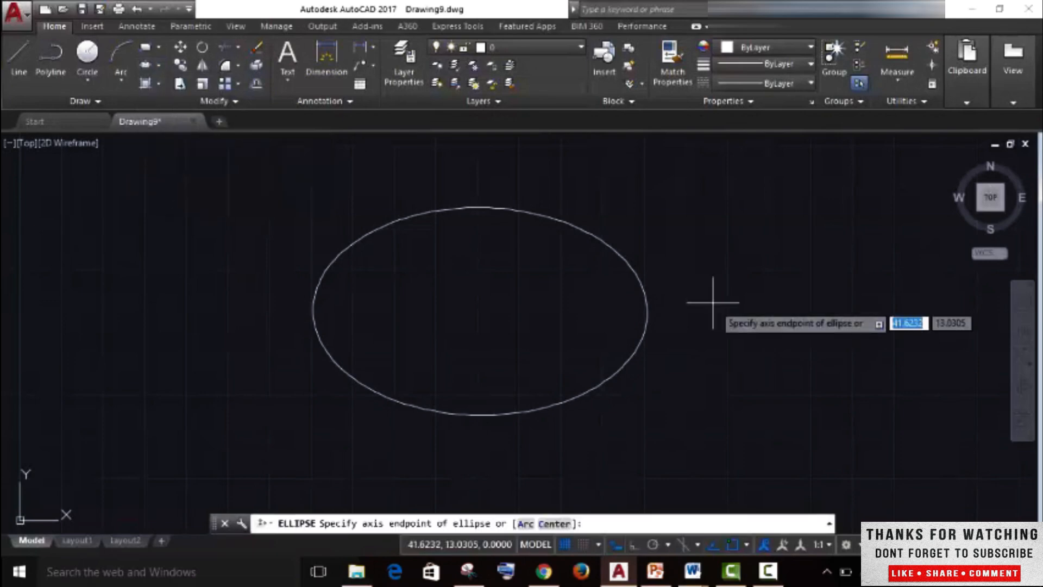
left_click(713, 303)
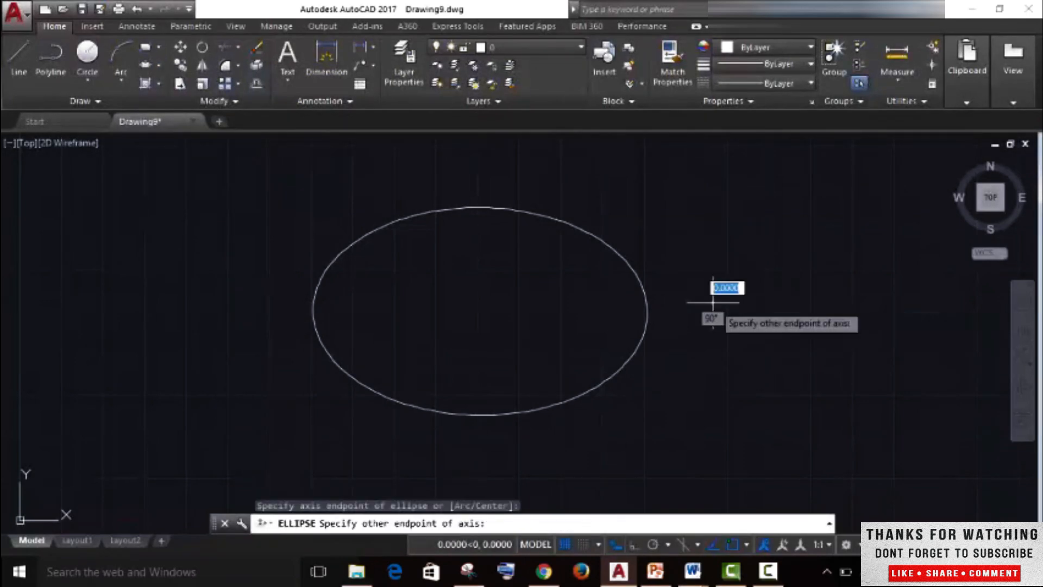
left_click(931, 303)
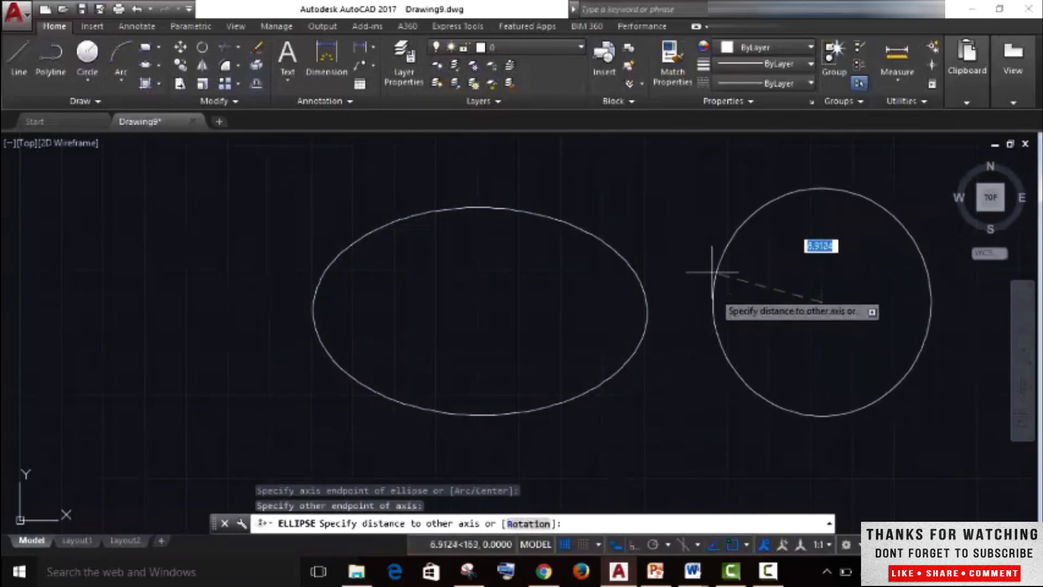
left_click(727, 464)
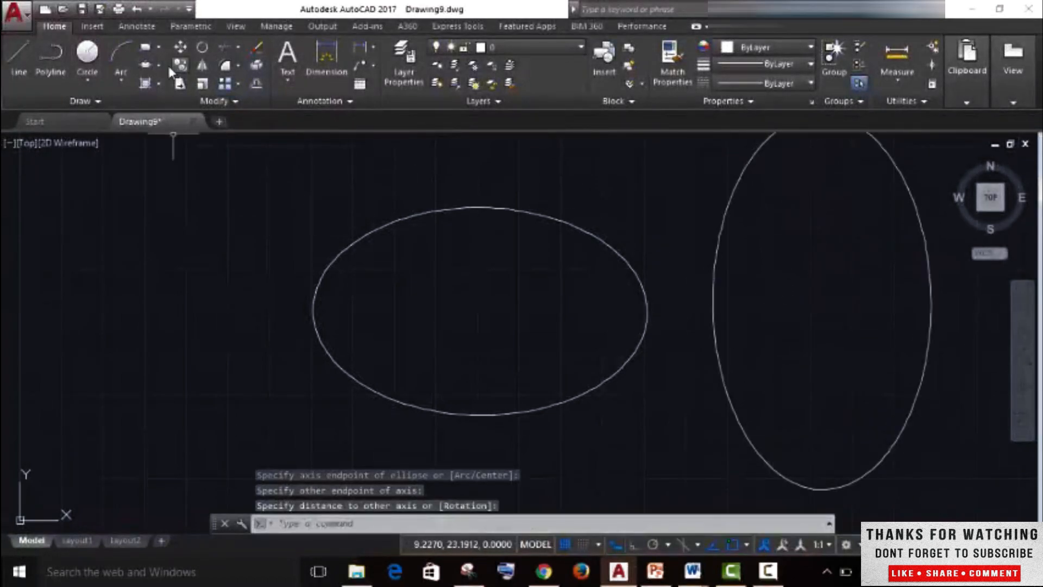
- Draw a short Elliptical Arc to the right of the tall ellipse, with a horizontal axis and an other-axis distance of about 3.3, keeping its lower-left portion
left_click(159, 65)
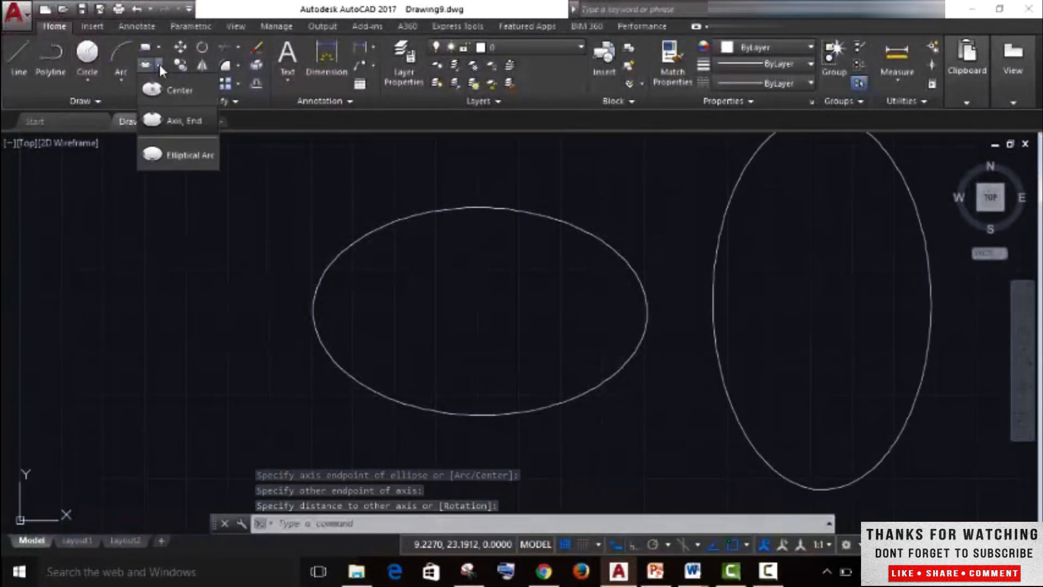
left_click(168, 158)
scroll(471, 402, "down", 6)
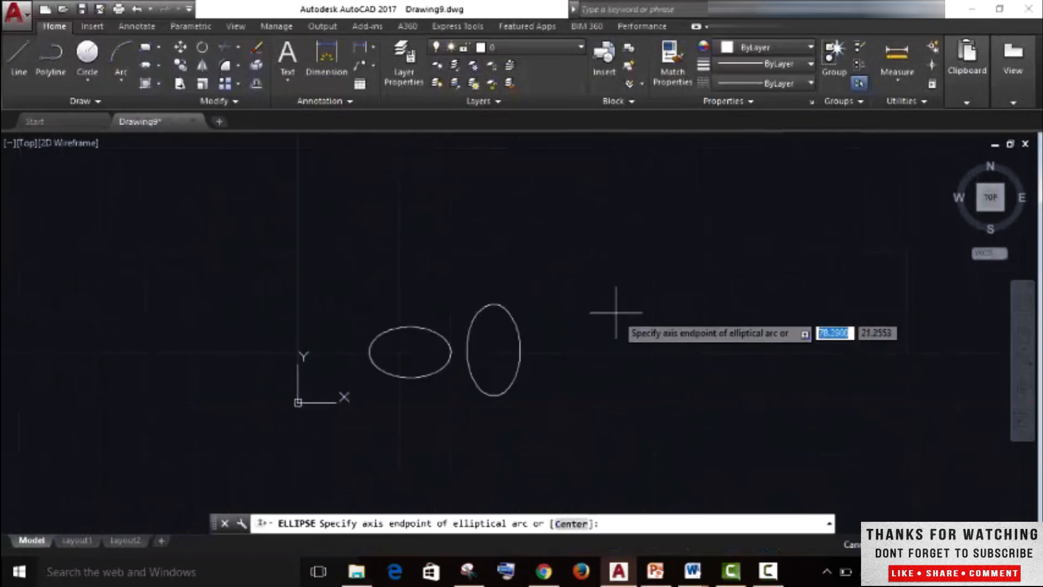
scroll(616, 313, "up", 6)
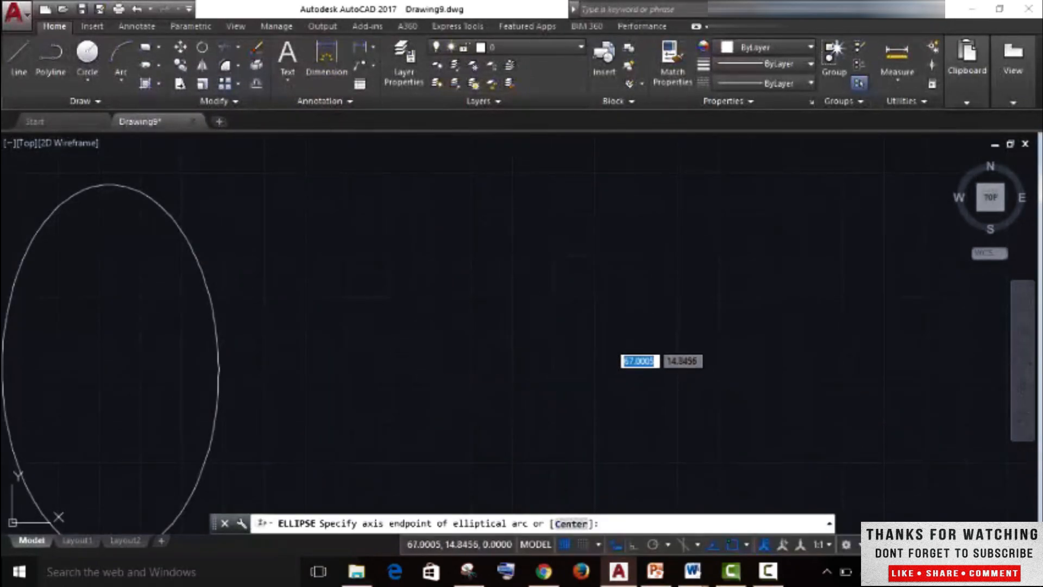
left_click(428, 342)
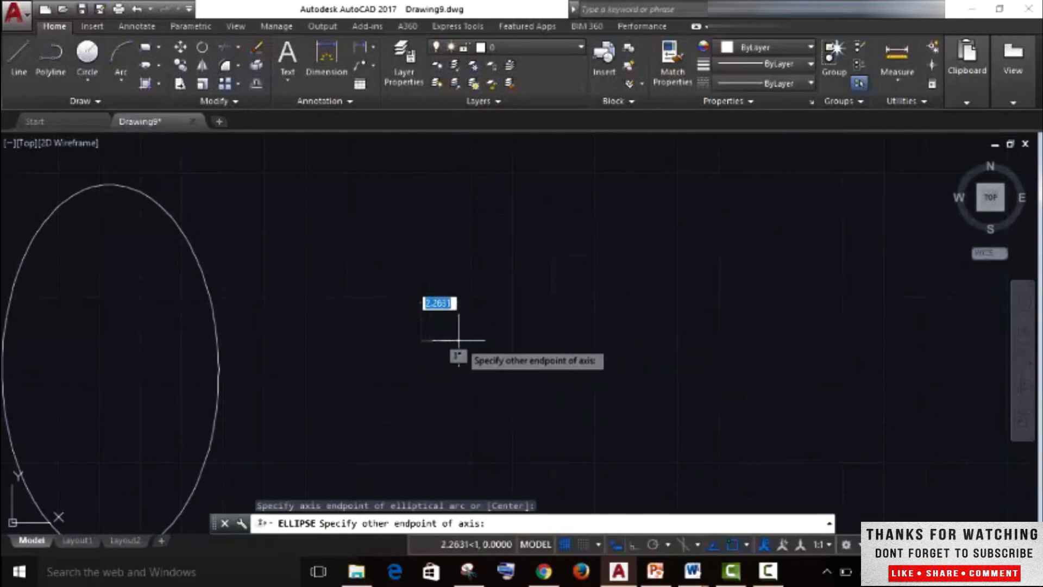
left_click(599, 340)
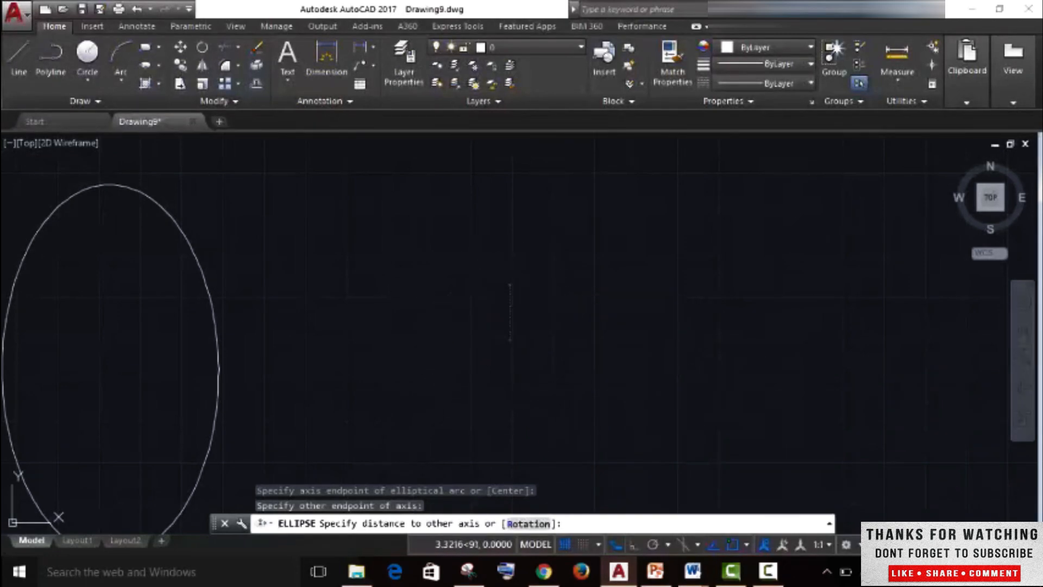
left_click(509, 285)
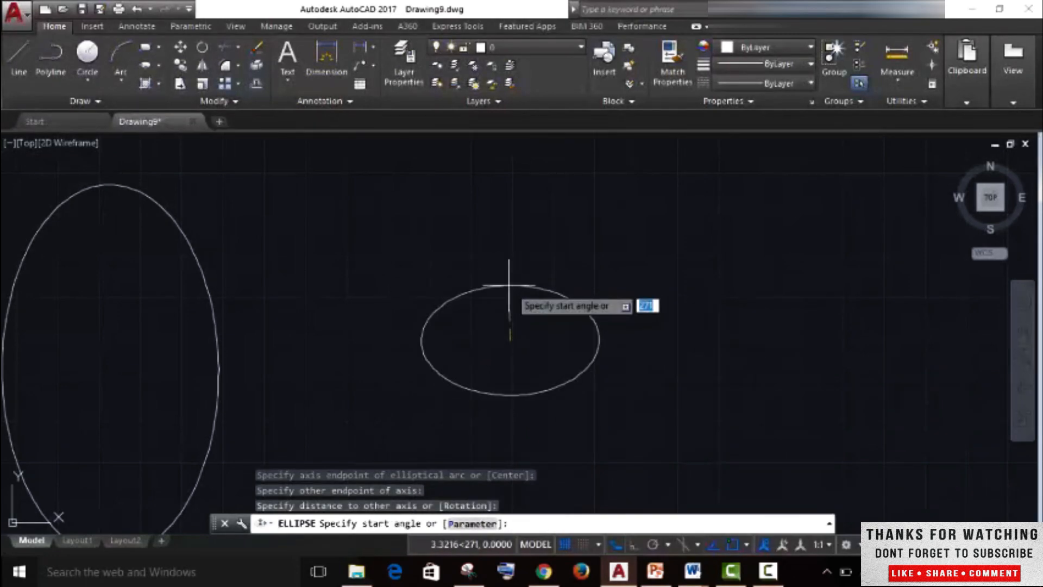
left_click(419, 326)
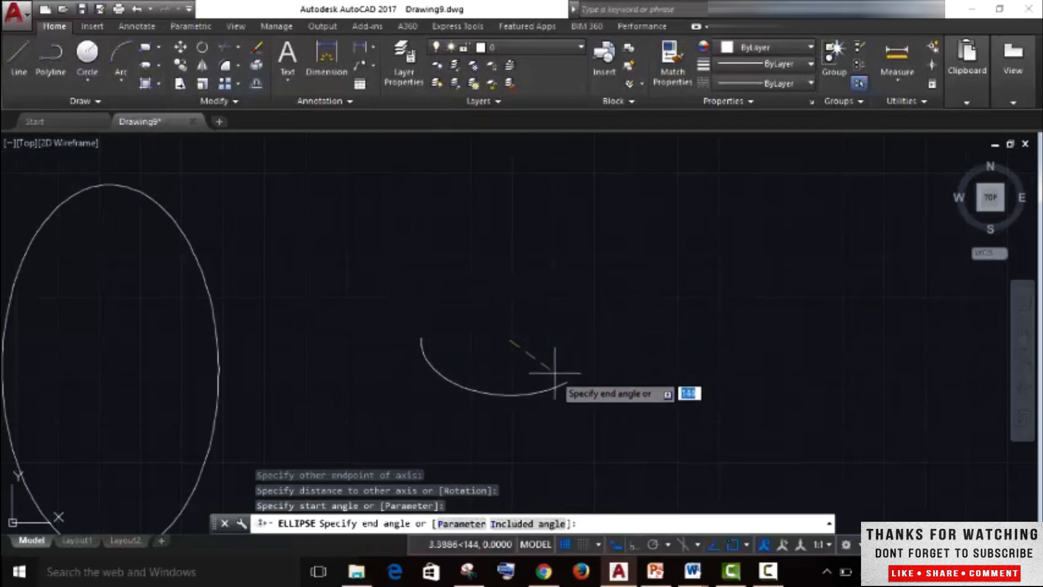
left_click(478, 374)
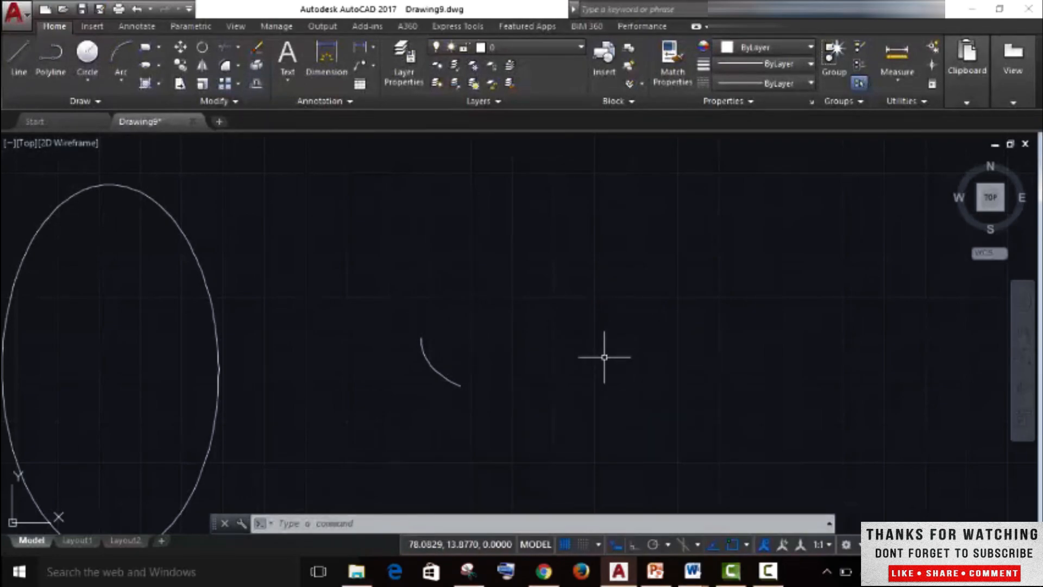
- Draw a tall rectangle to the right of the elliptical arc
scroll(609, 274, "down", 4)
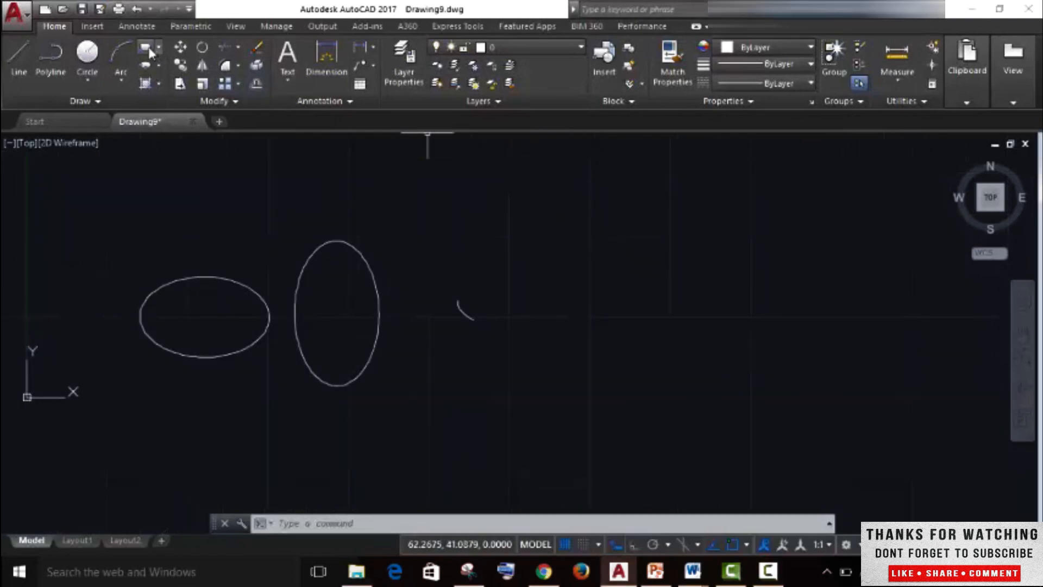
left_click(531, 180)
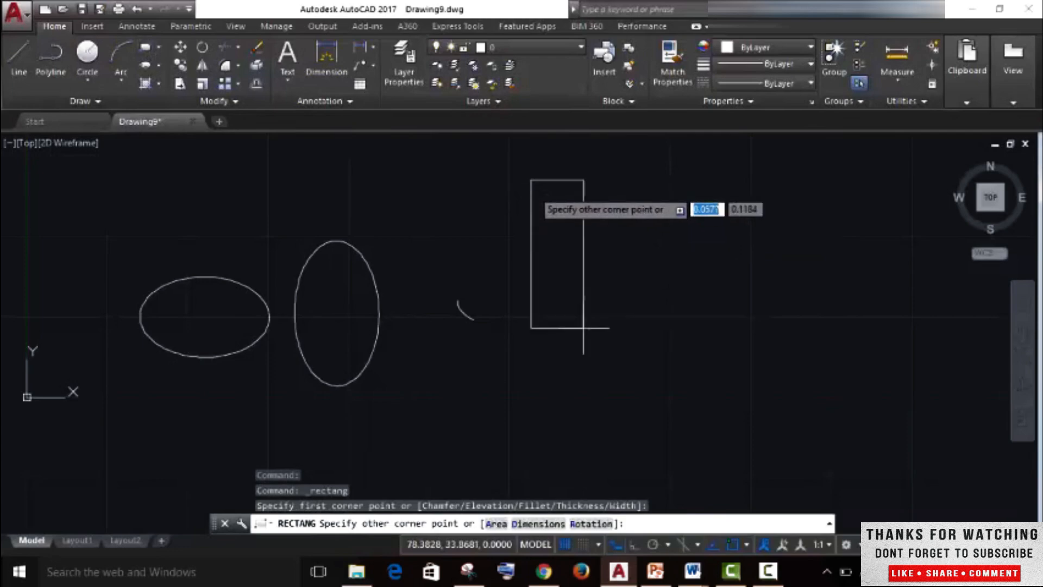
left_click(634, 346)
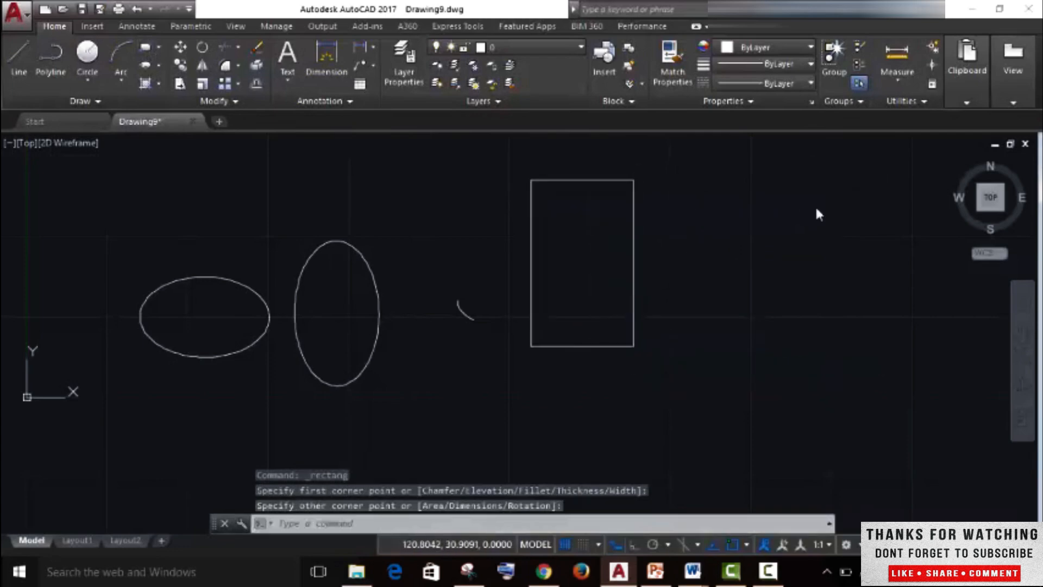
- Draw a second tall rectangle of similar size to the right of the first, with its upper-left corner at about (109.9, 33.5)
right_click(815, 206)
left_click(853, 217)
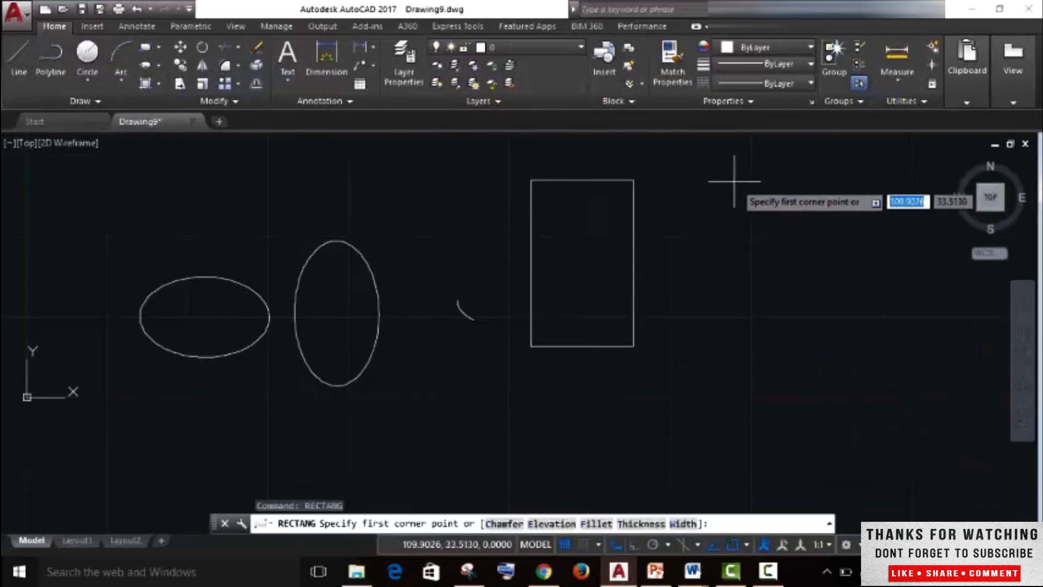
left_click(734, 179)
left_click(826, 366)
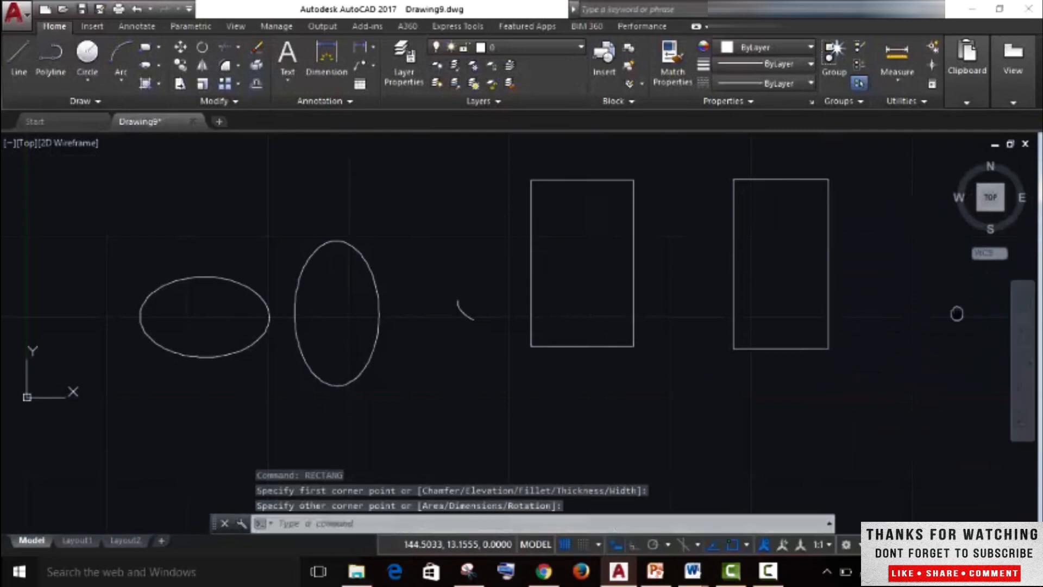
- Draw a third tall rectangle of similar size to the right of the second one
middle_click_drag(956, 312, 680, 361)
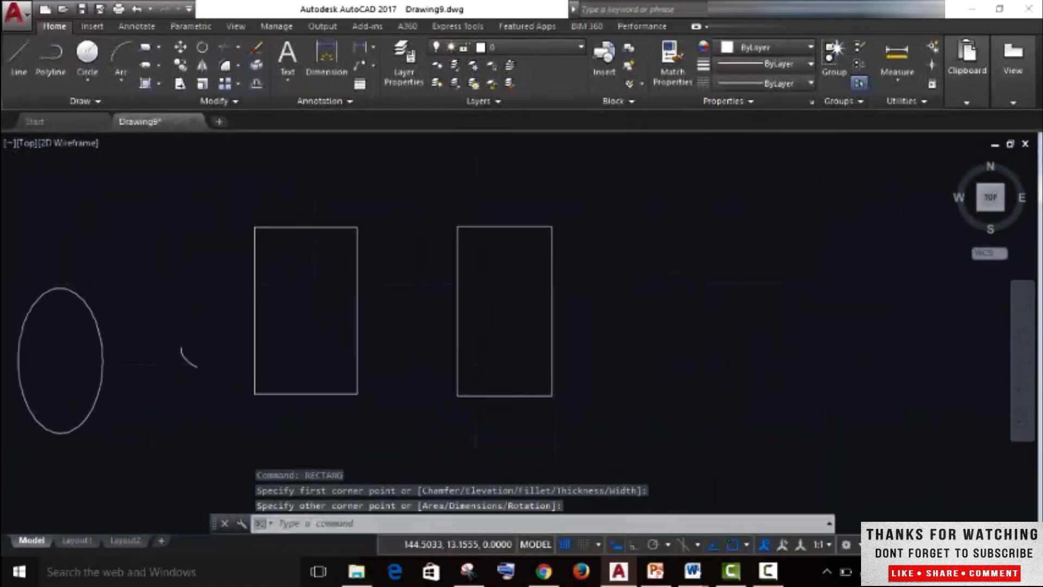
right_click(682, 228)
left_click(710, 240)
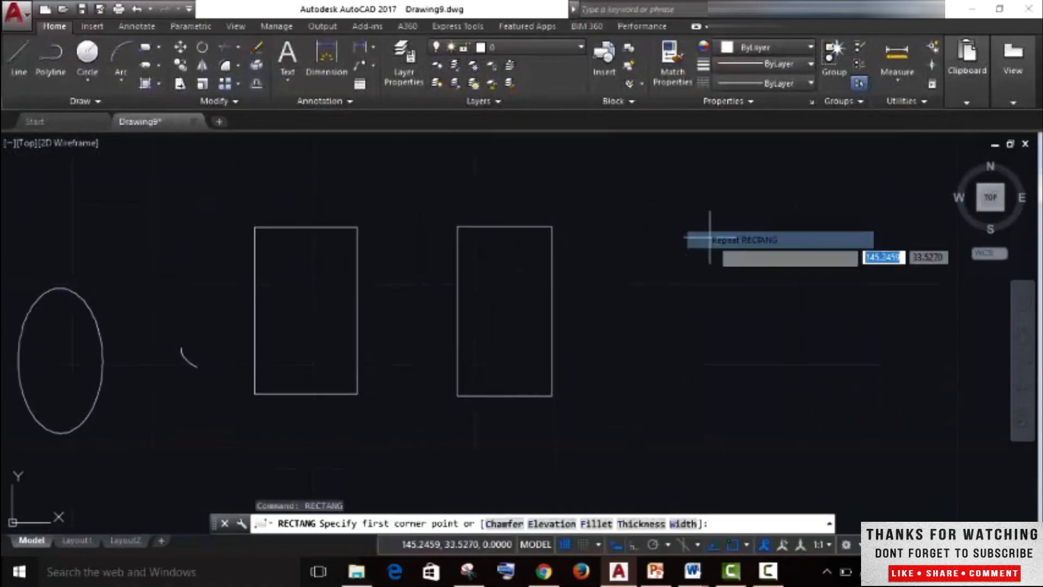
left_click(660, 223)
left_click(763, 399)
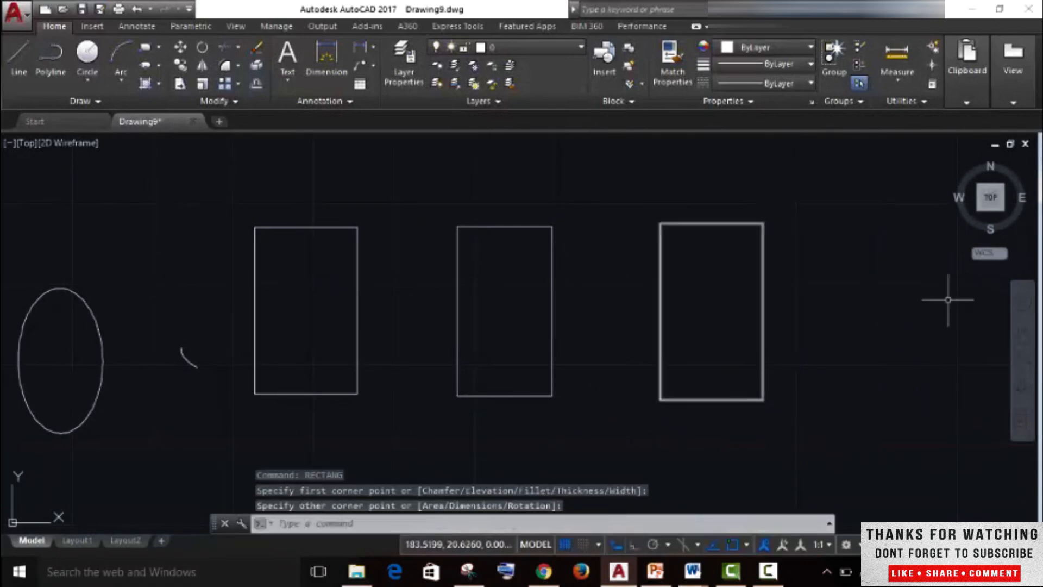
- Draw a Center-method ellipse inside the first rectangle, from its geometric center to the midpoints of its right and top sides
left_click(160, 66)
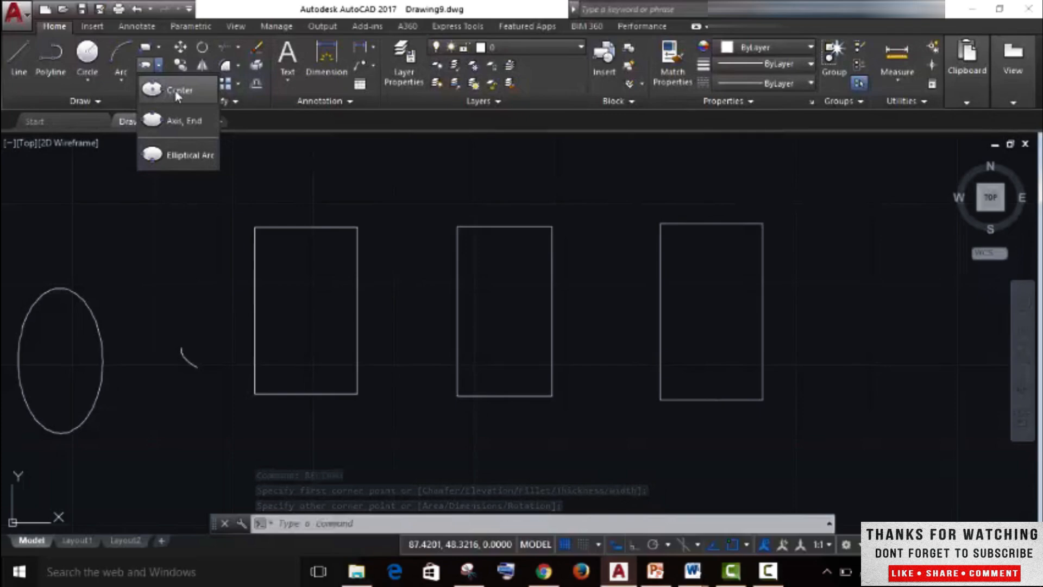
left_click(159, 89)
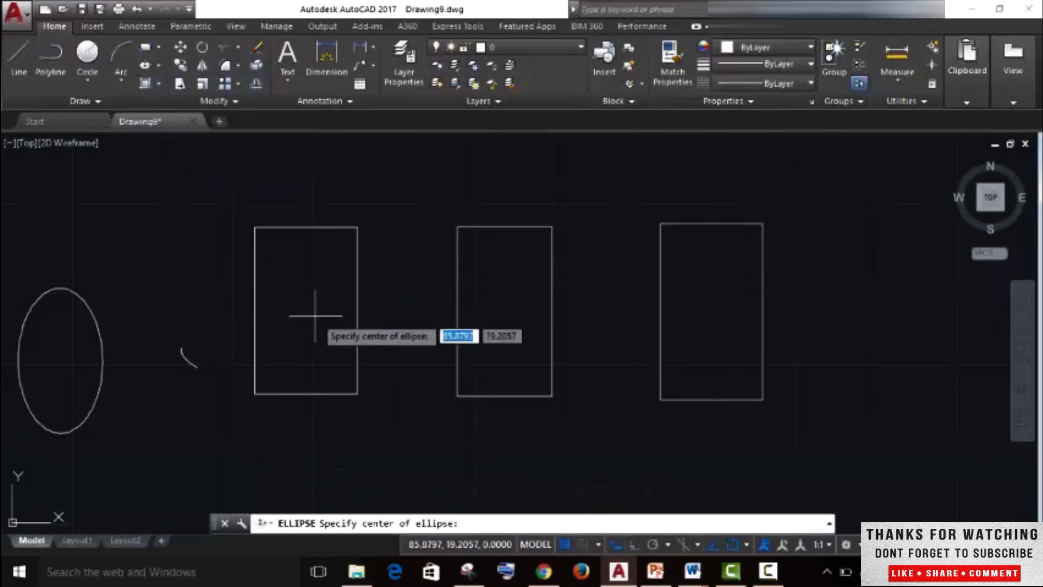
left_click(746, 544)
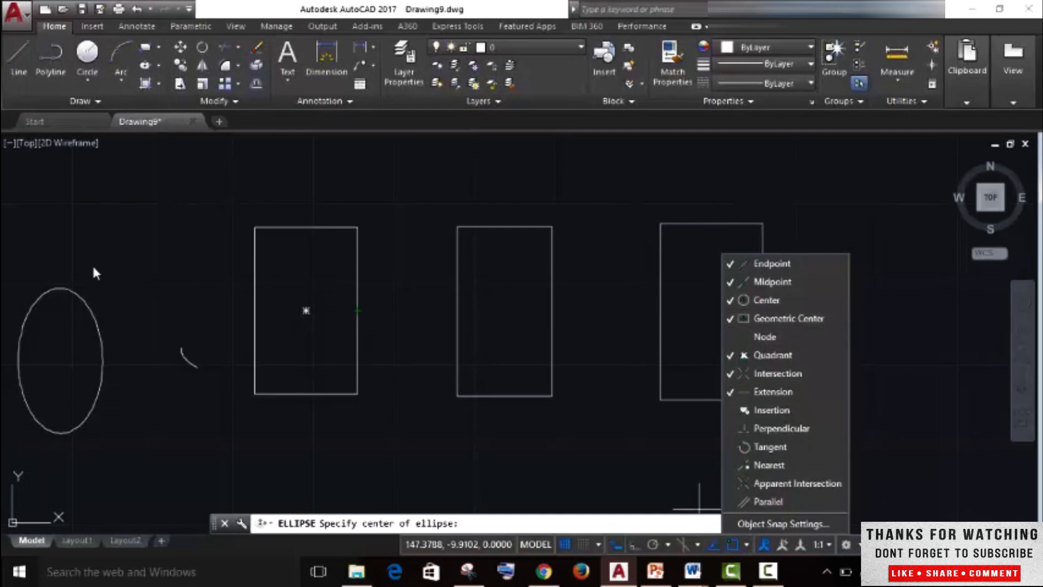
left_click(306, 310)
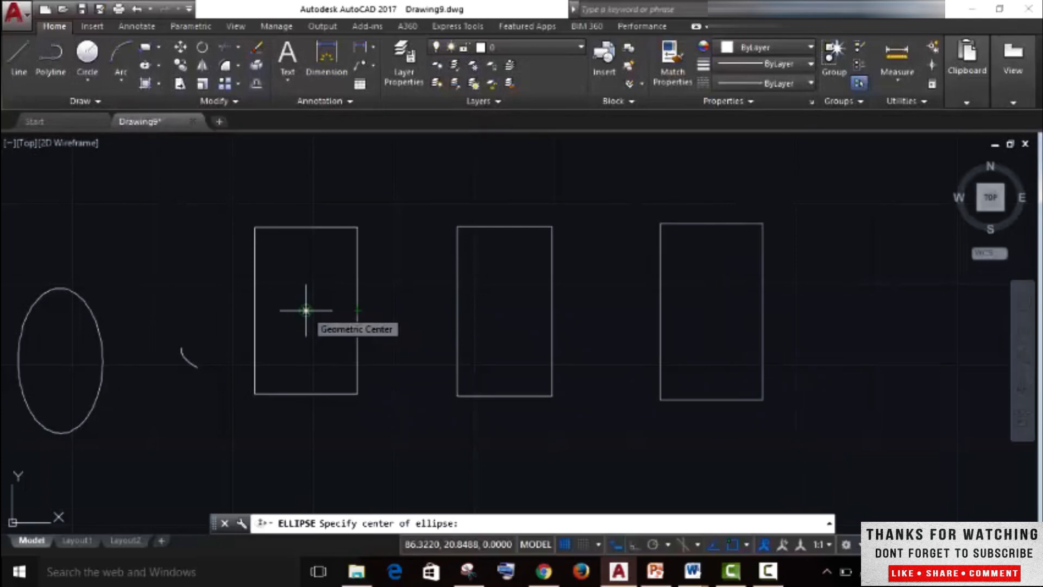
left_click(305, 310)
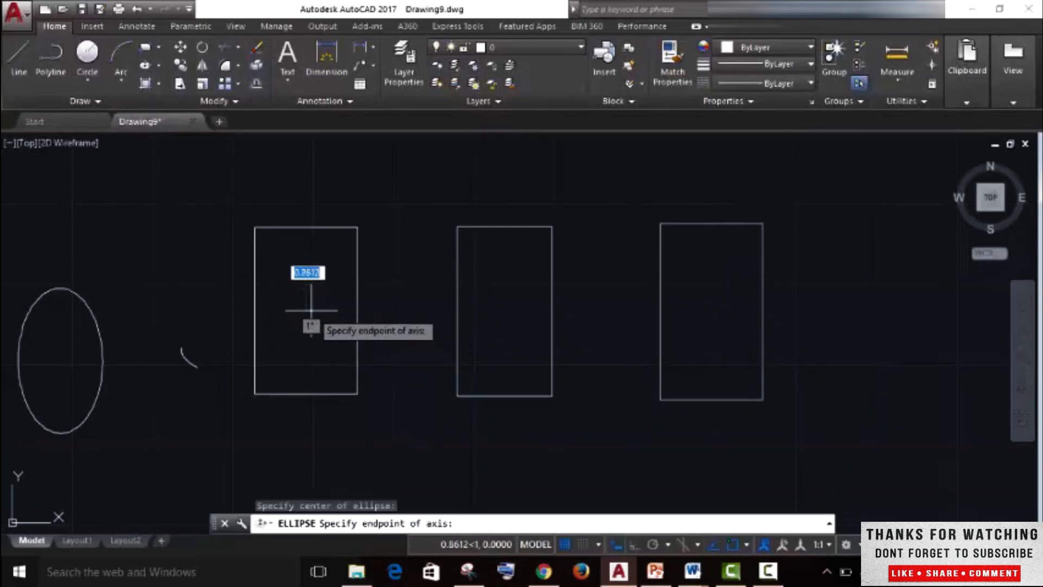
left_click(357, 312)
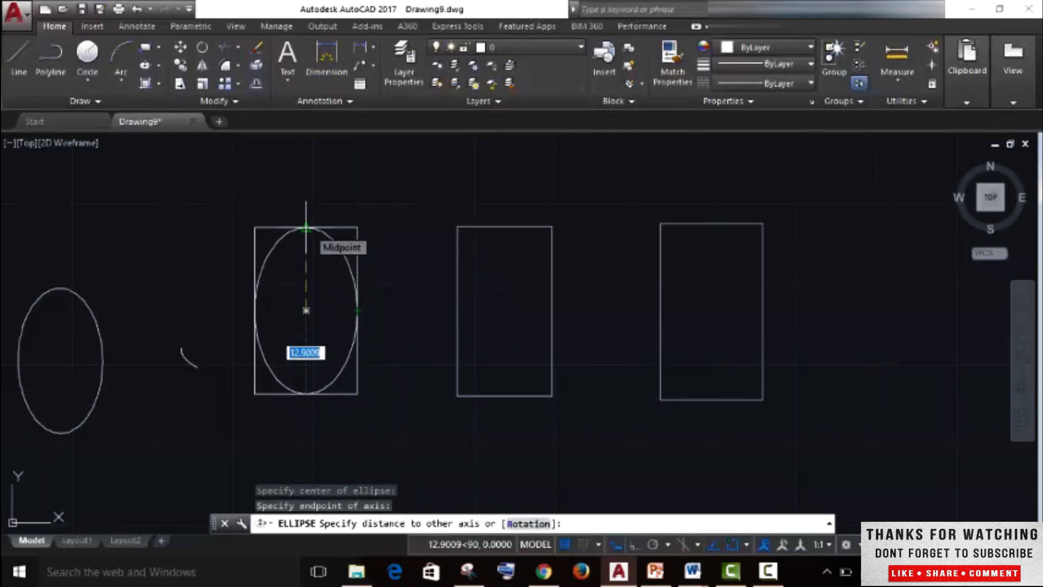
left_click(306, 228)
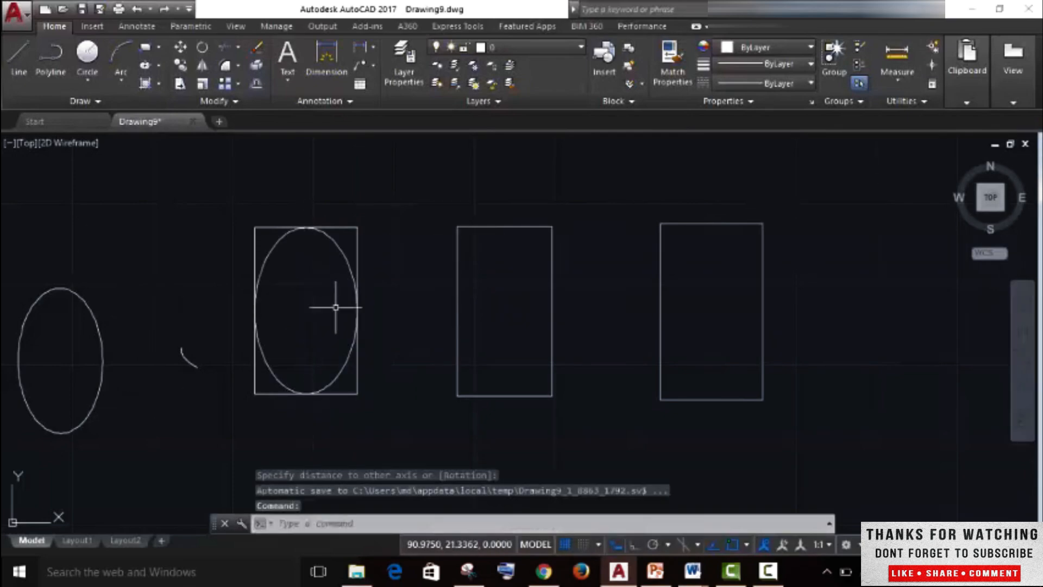
- Draw an Axis, End ellipse inside the second rectangle, between the midpoints of its left and right sides and up to its top side's midpoint
scroll(346, 313, "up", 3)
middle_click_drag(284, 353, 398, 335)
scroll(399, 335, "up", 1)
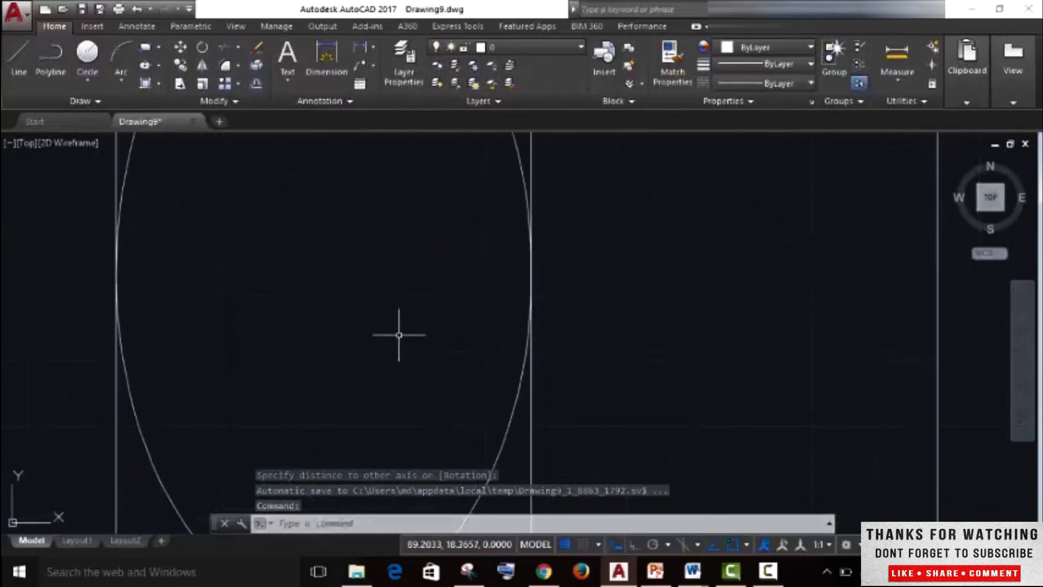
scroll(370, 335, "down", 2)
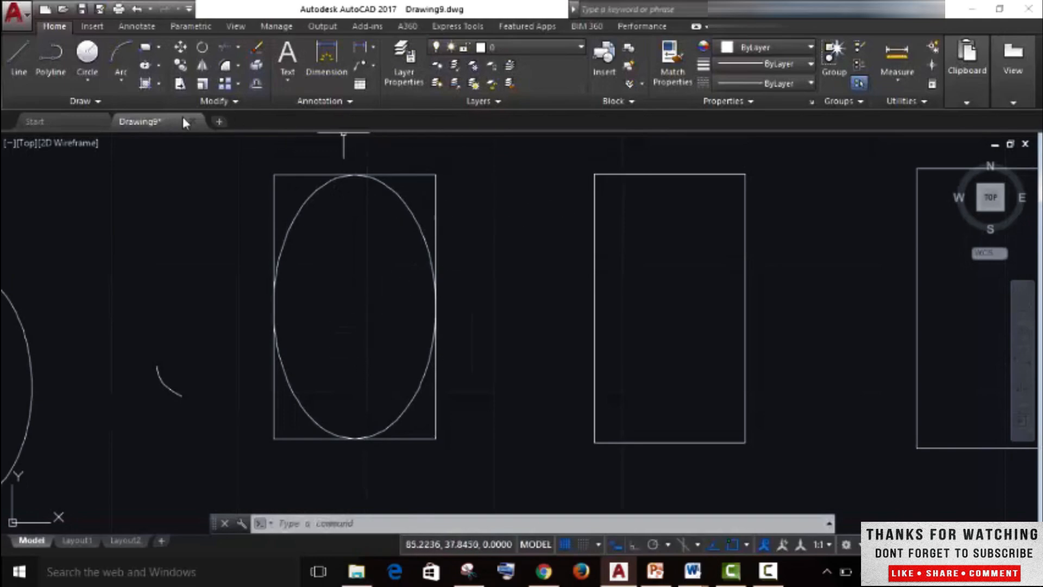
left_click(159, 65)
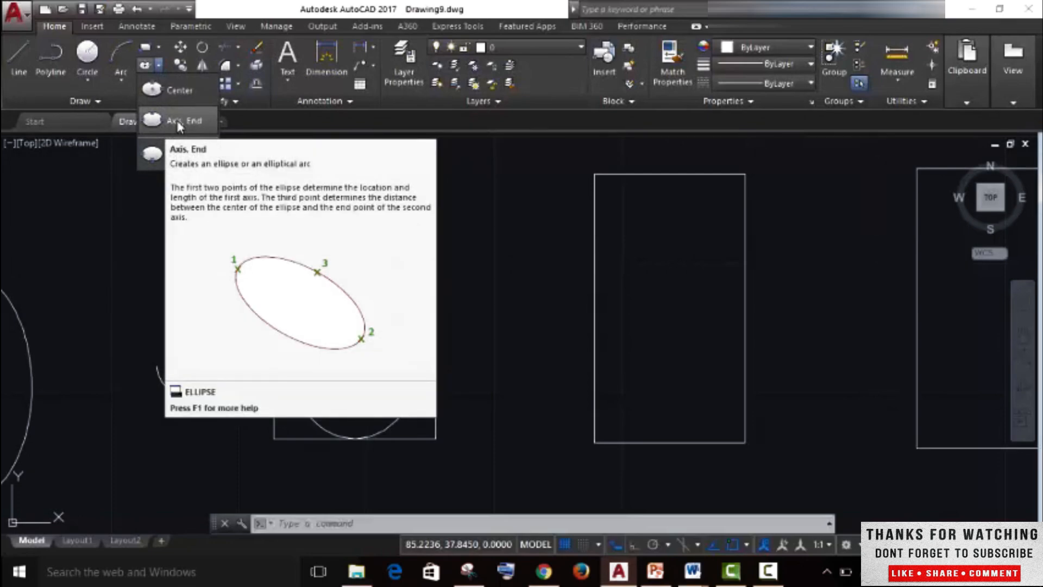
left_click(178, 121)
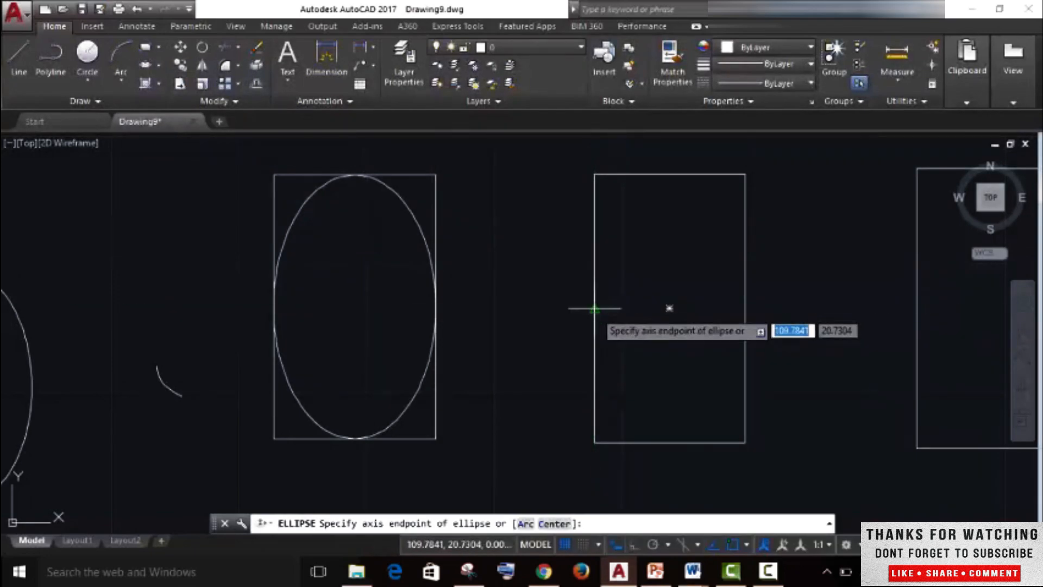
left_click(595, 311)
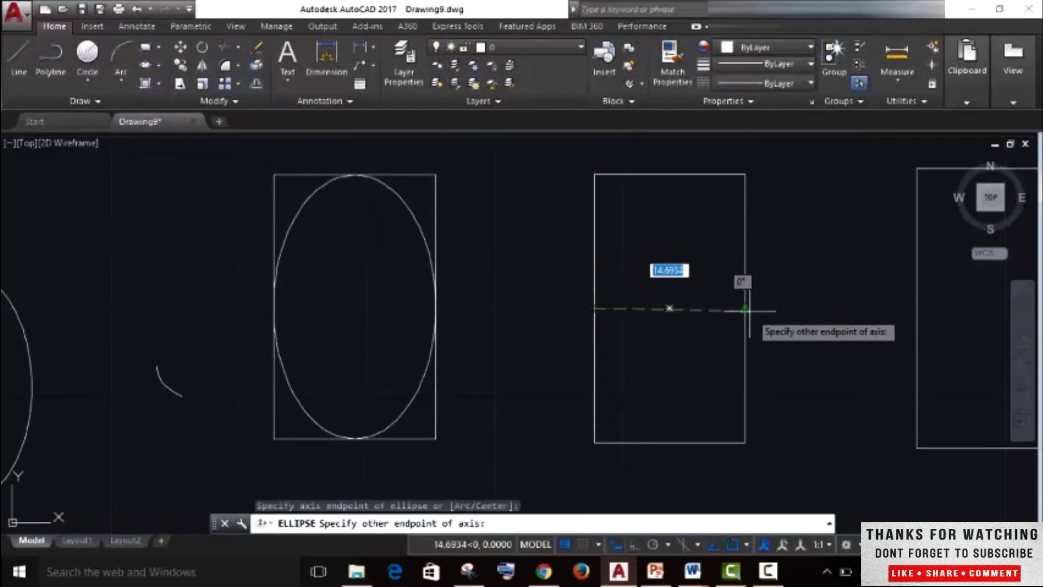
left_click(745, 310)
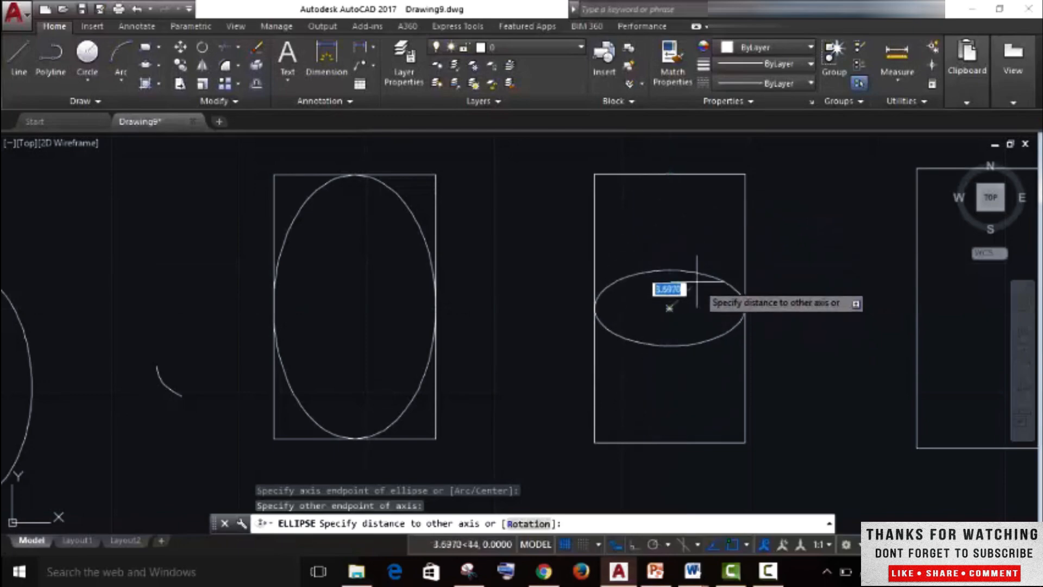
left_click(669, 175)
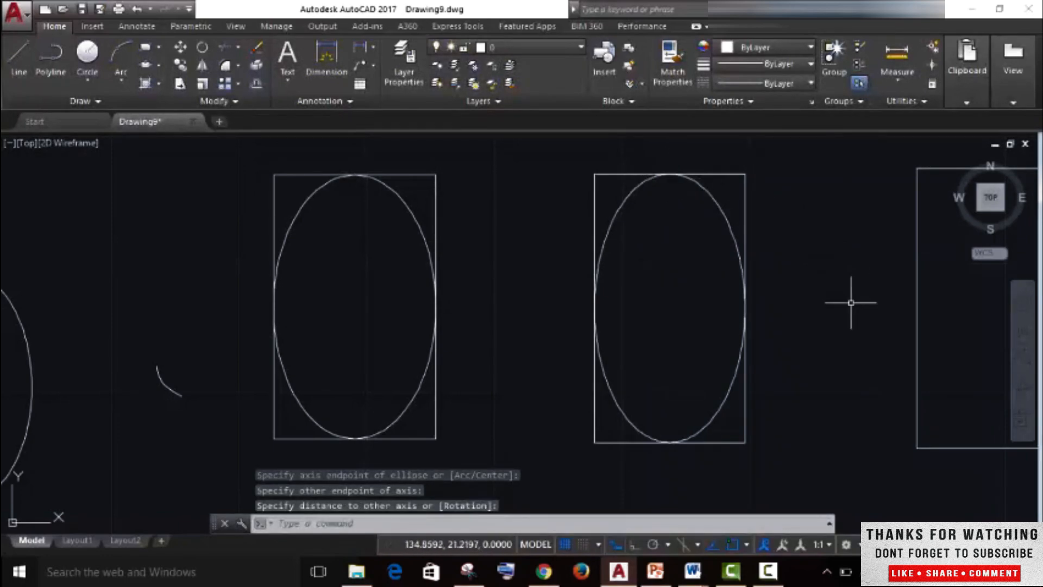
- Draw a semicircular elliptical arc inside the third rectangle, from its upper-right corner to the midpoint of its right side
middle_click_drag(851, 303, 470, 301)
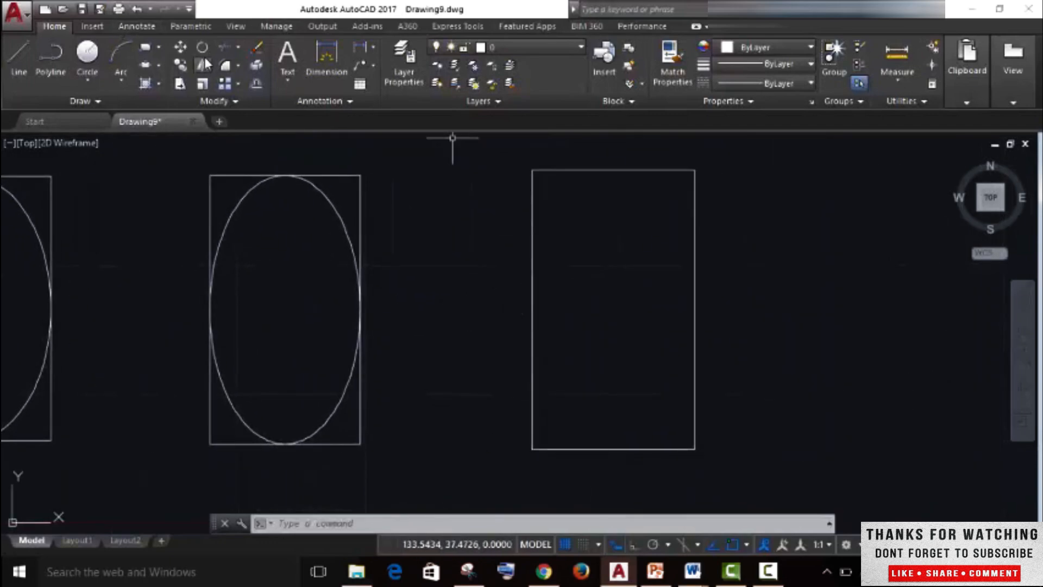
left_click(159, 63)
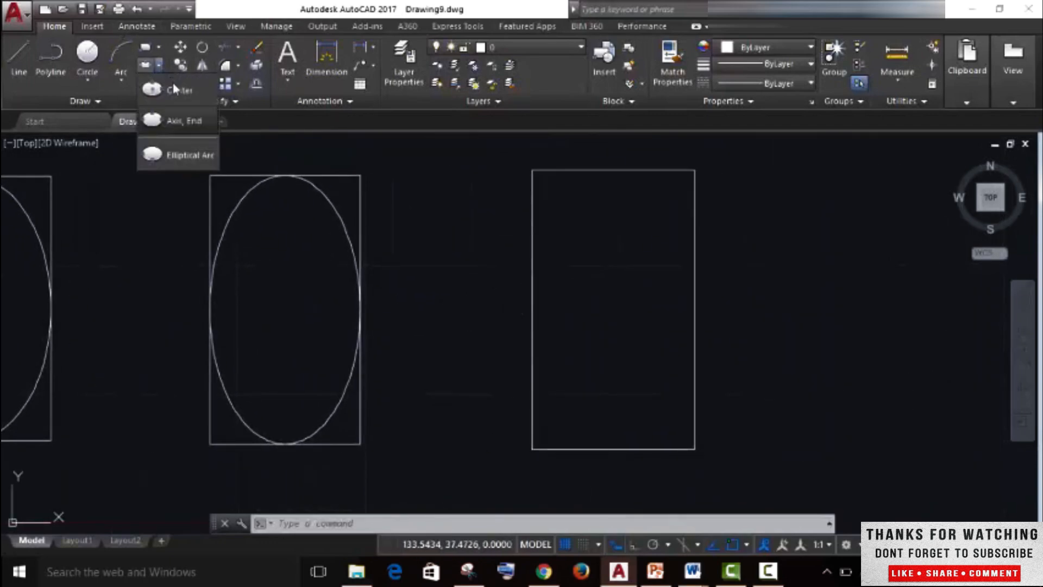
left_click(182, 157)
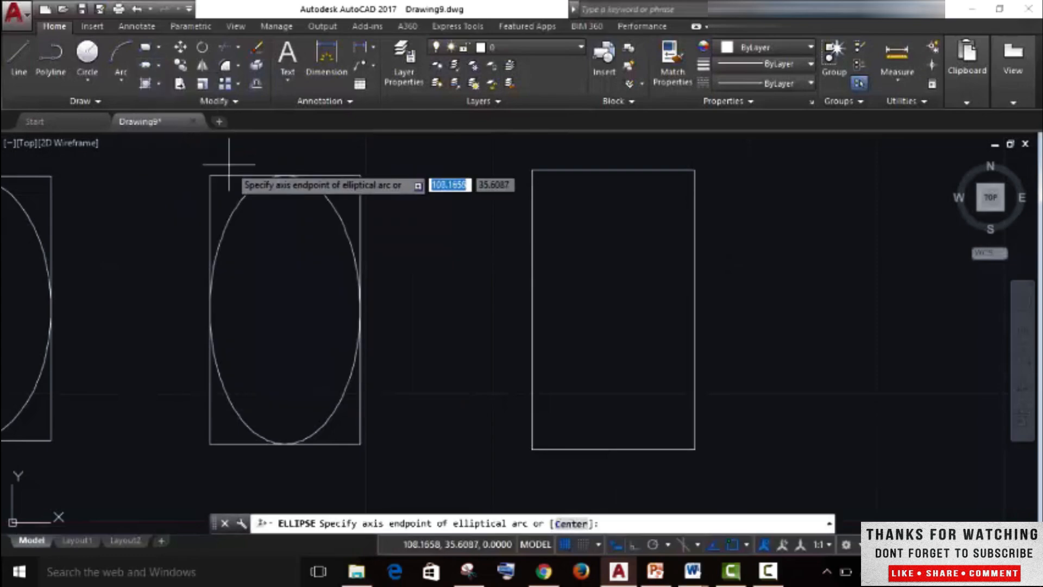
left_click(694, 310)
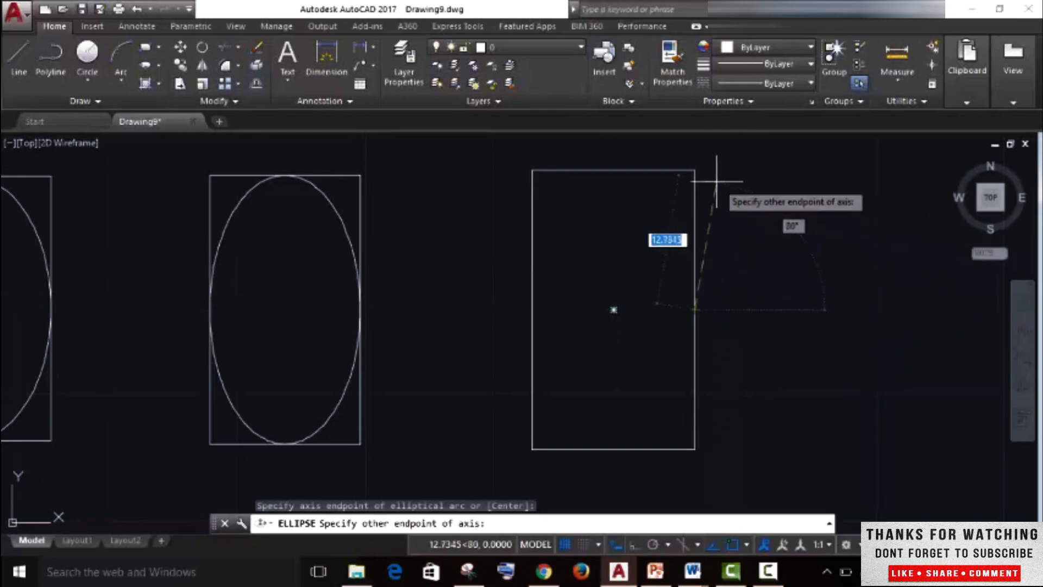
left_click(695, 170)
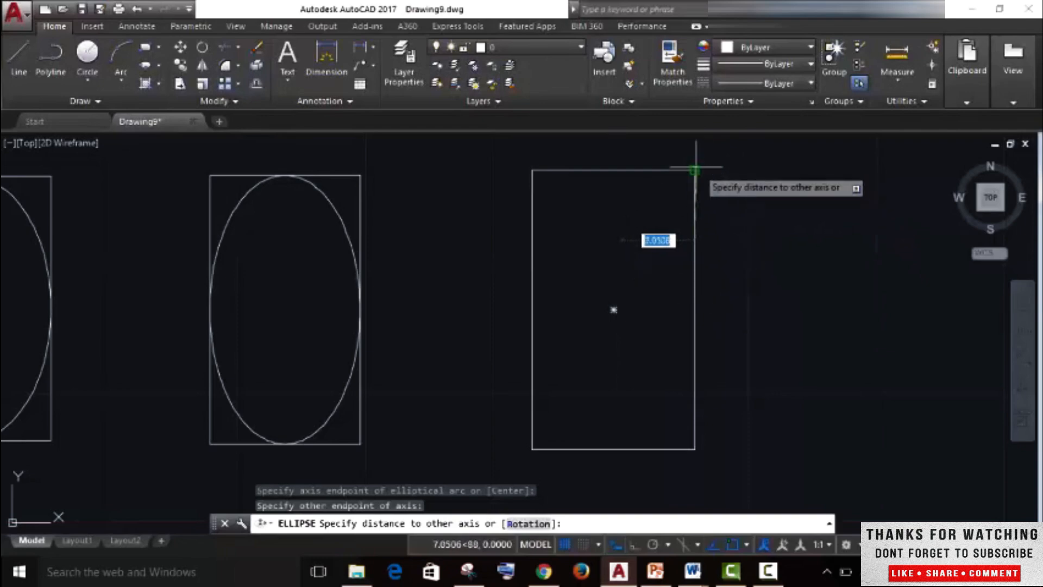
left_click(694, 170)
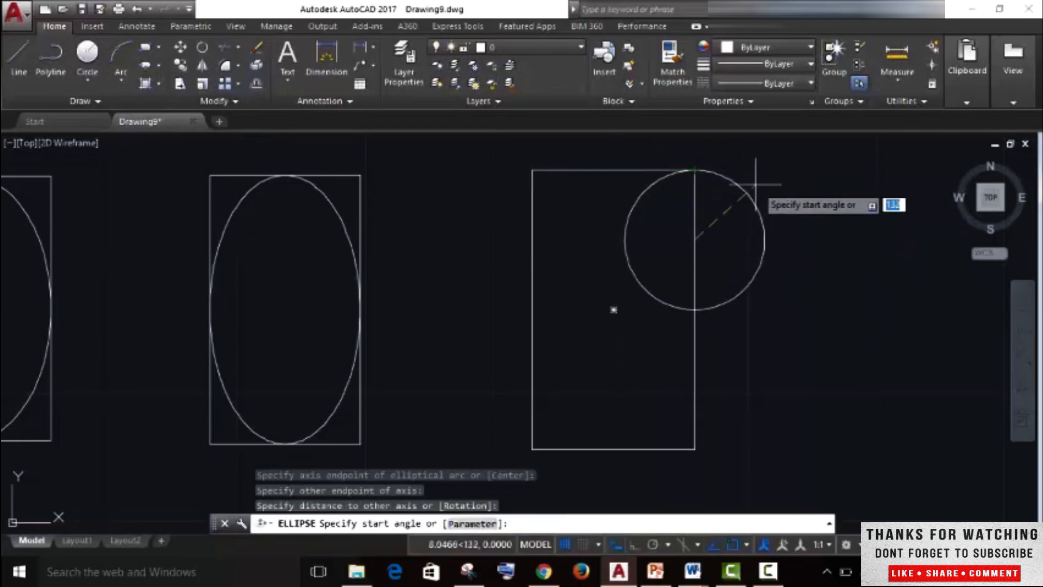
left_click(695, 170)
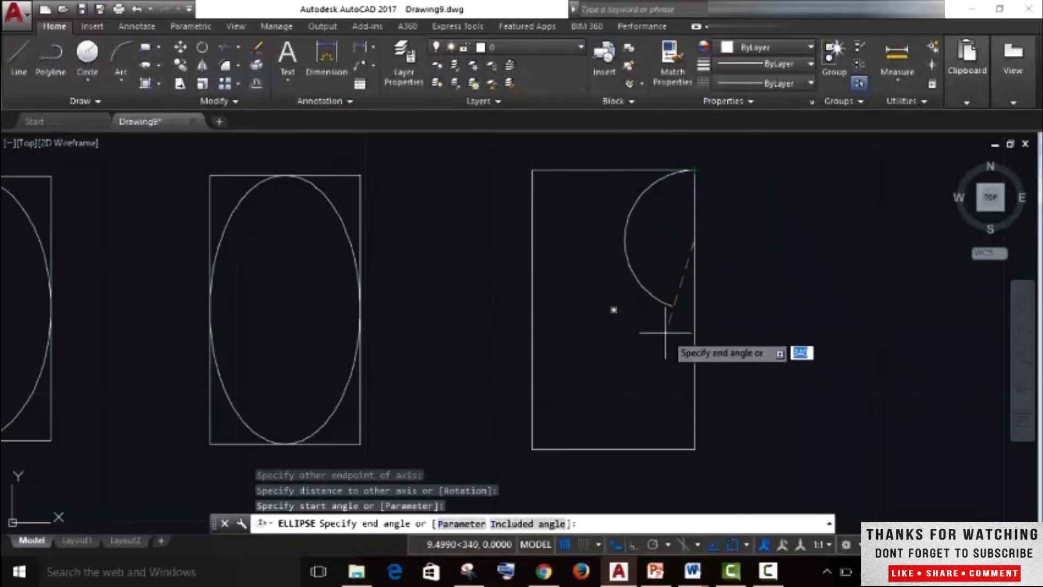
left_click(696, 308)
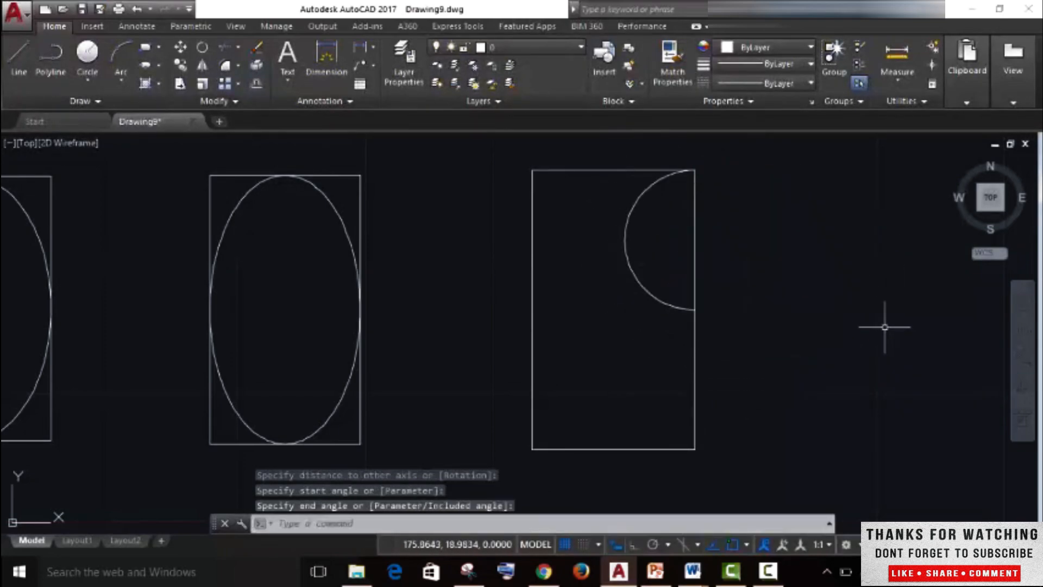
- Draw a semicircular elliptical arc bulging outside the third rectangle, from its upper-left corner to the midpoint of its left side
left_click(146, 66)
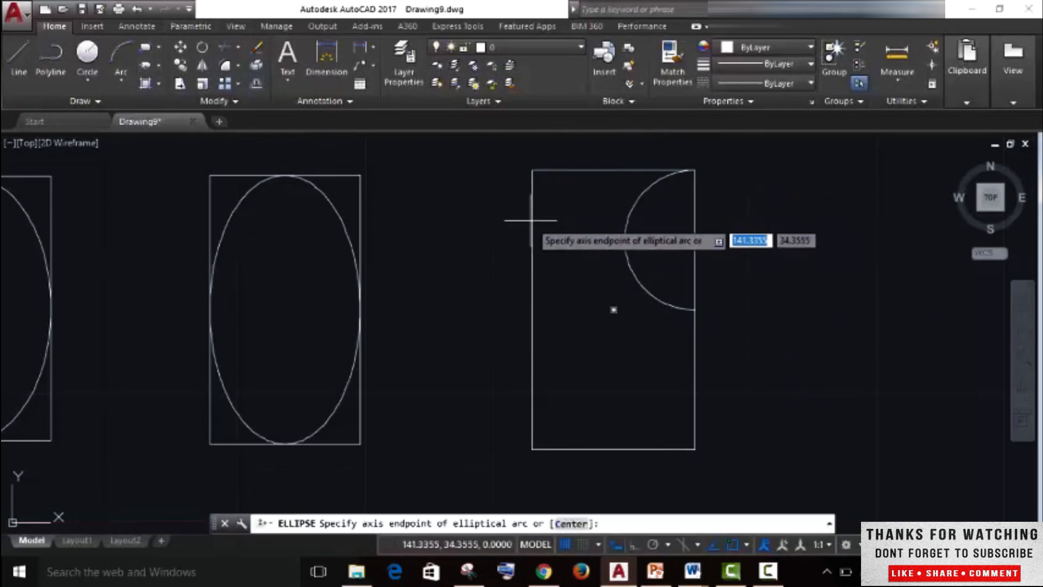
left_click(532, 310)
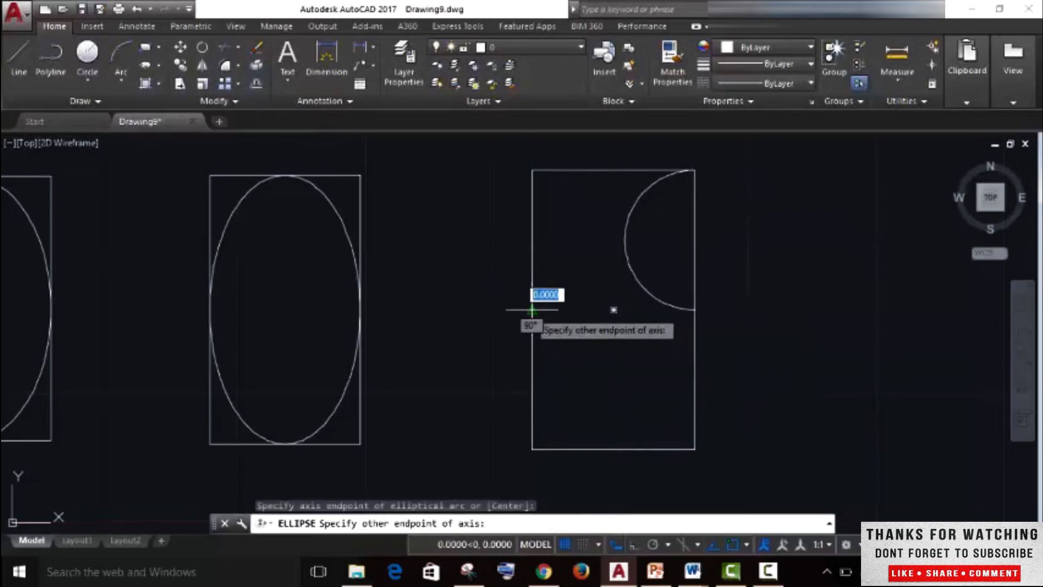
left_click(532, 171)
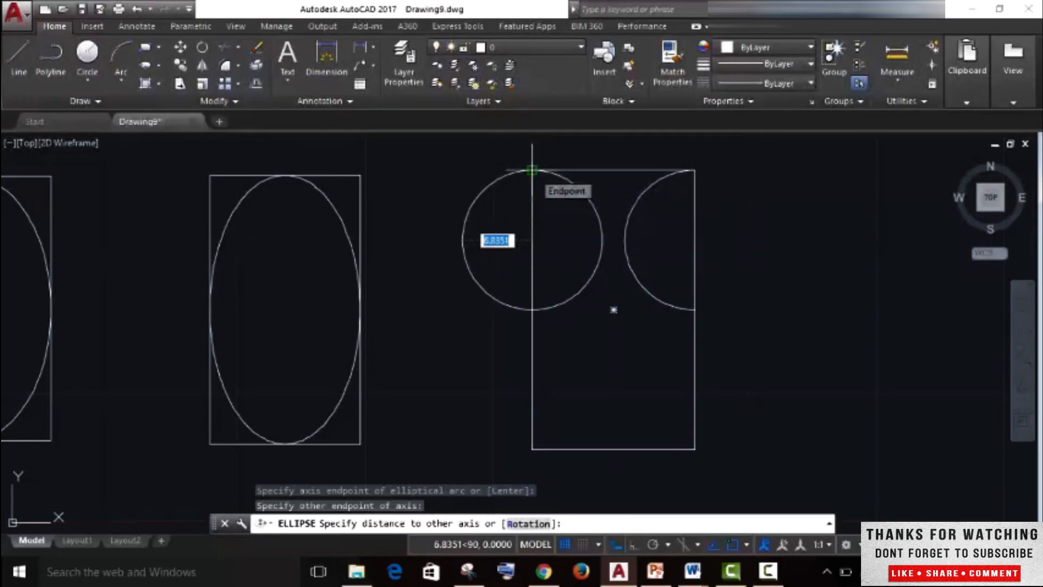
left_click(531, 170)
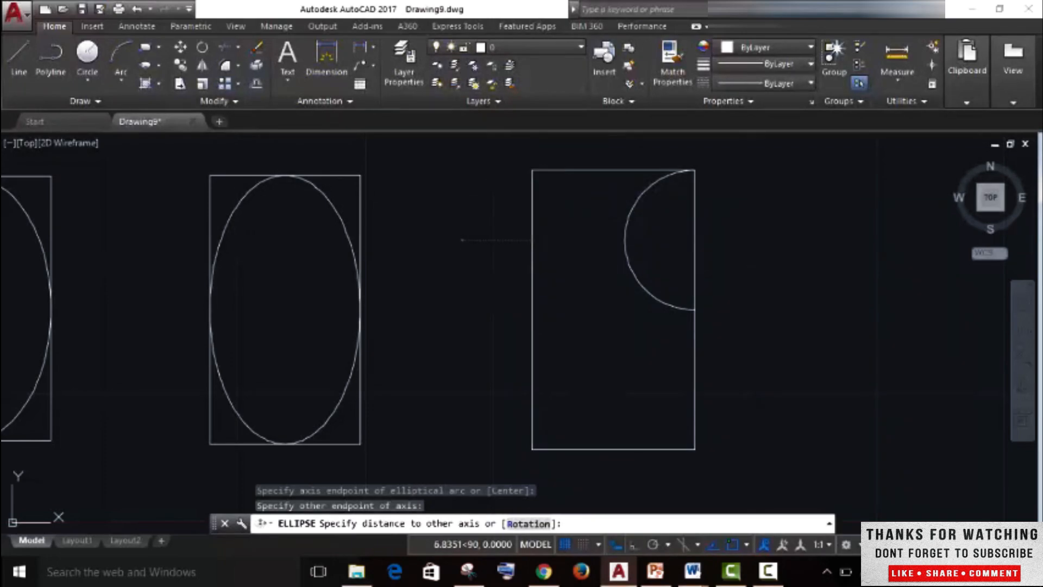
left_click(532, 170)
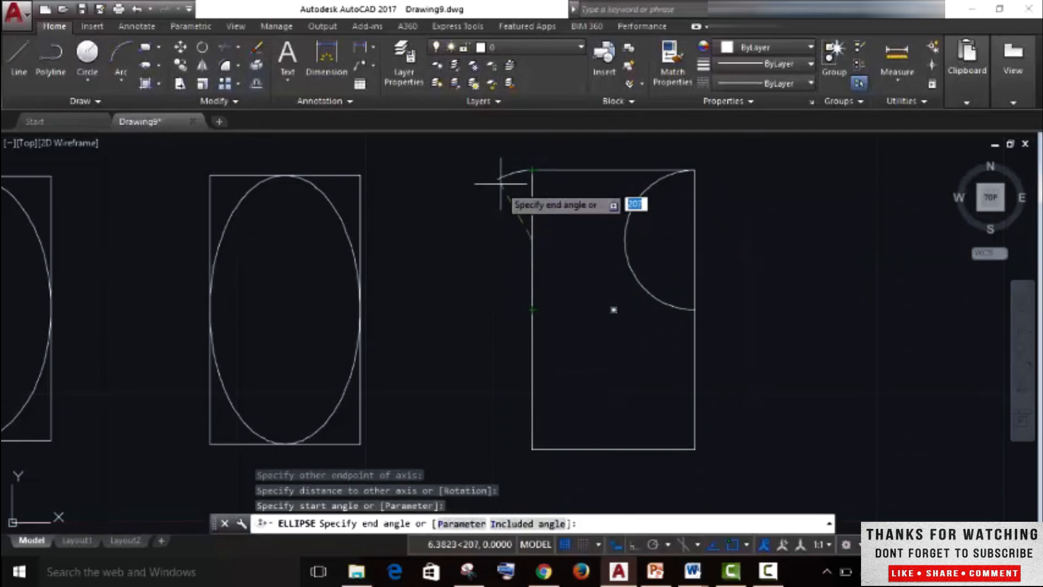
left_click(532, 311)
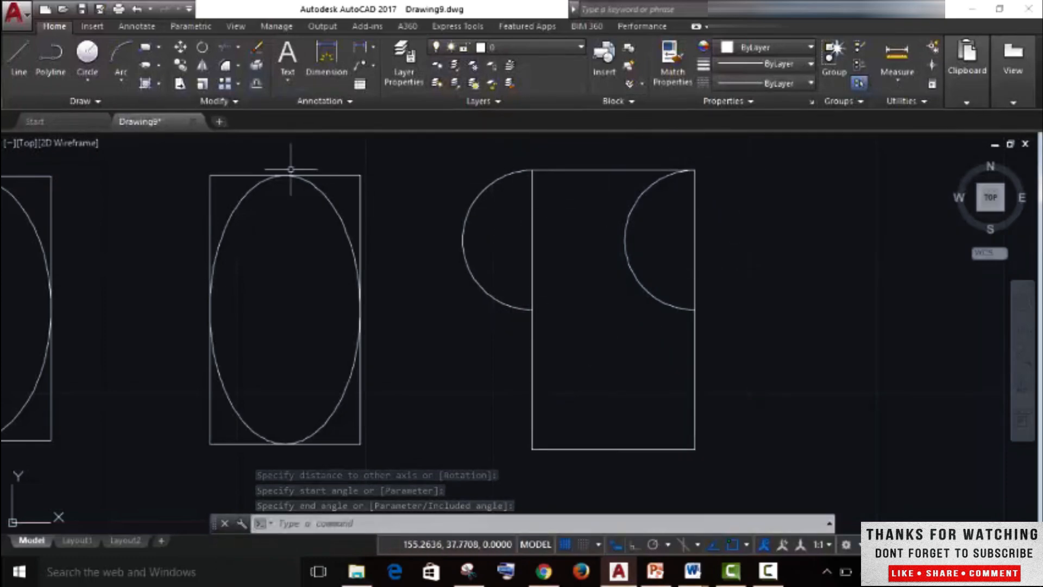
- Draw an elliptical arc inside the third rectangle from its upper-right to its lower-right corner, with an other-axis distance of about 13.8 units
left_click(146, 66)
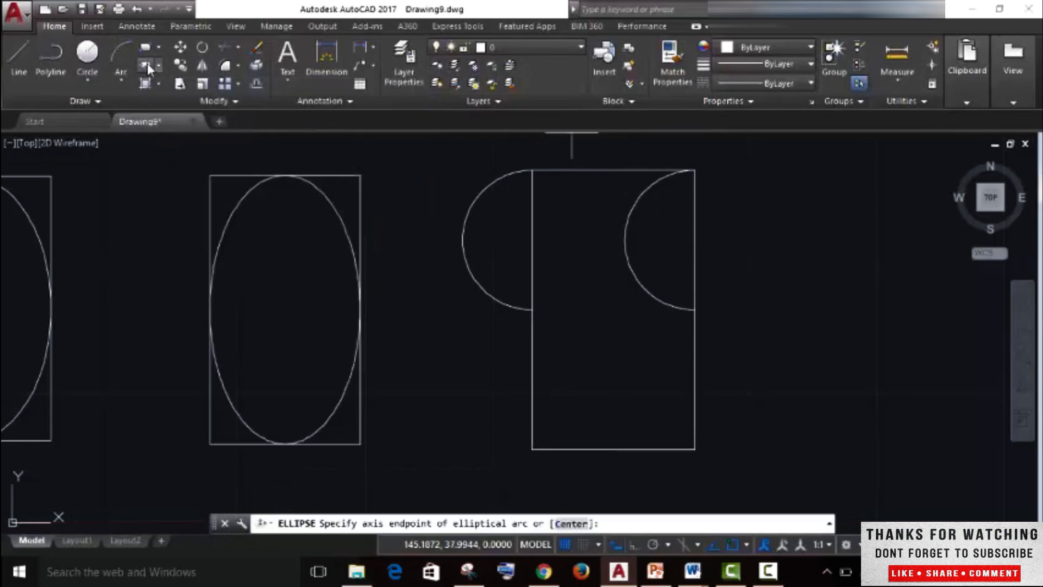
left_click(695, 450)
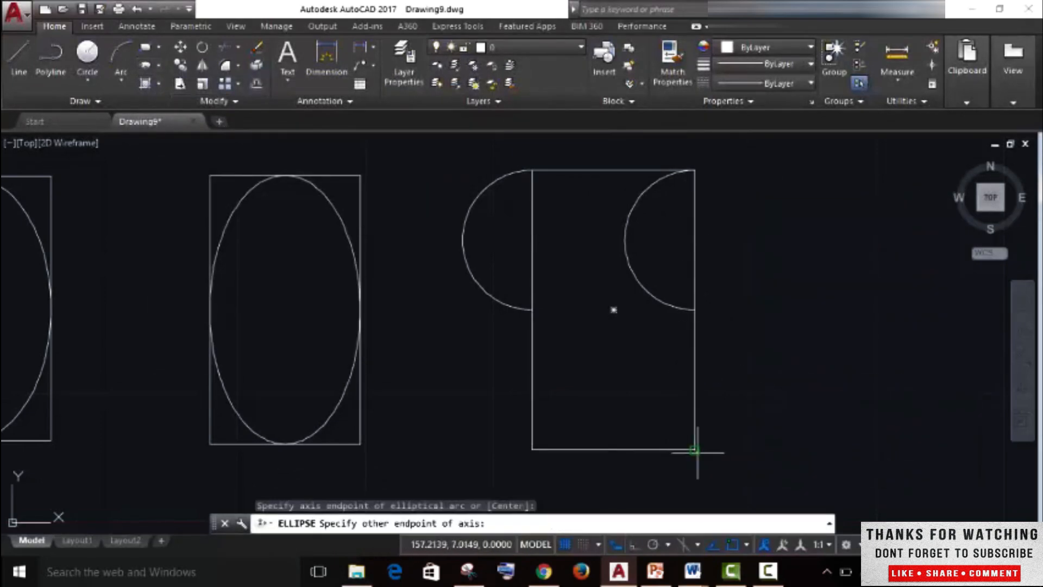
left_click(695, 177)
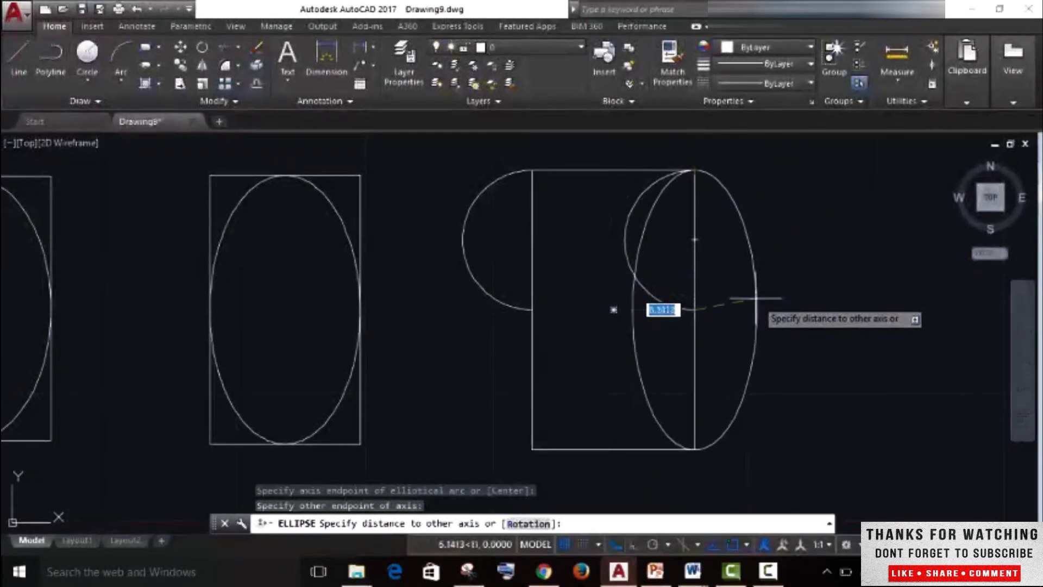
left_click(836, 315)
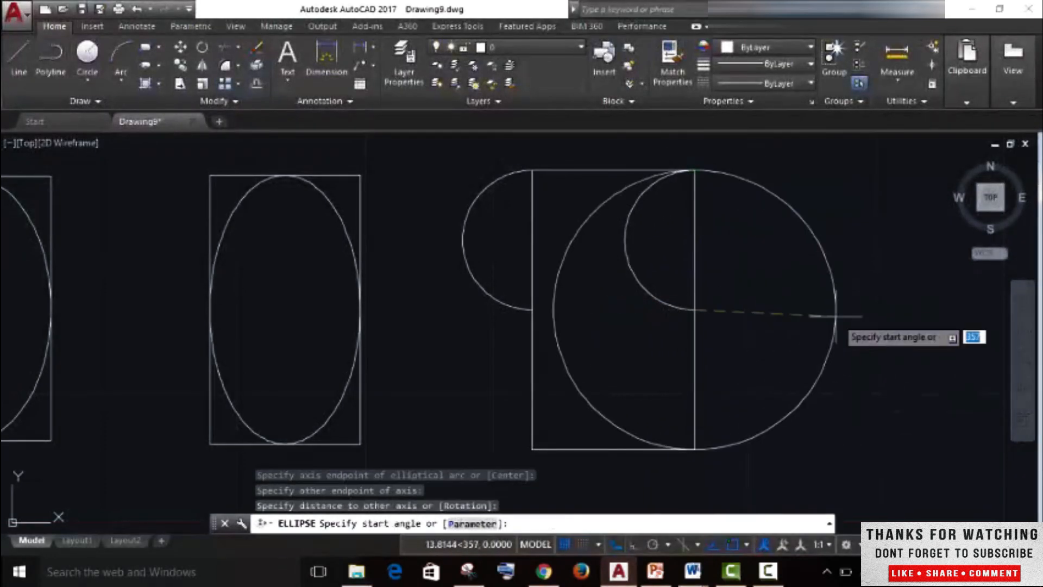
left_click(696, 172)
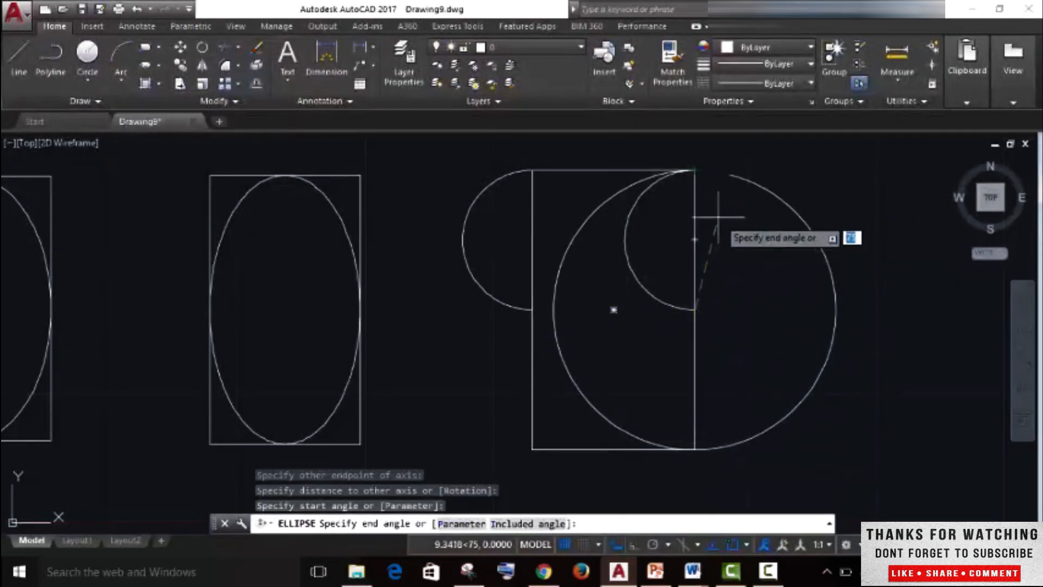
left_click(694, 449)
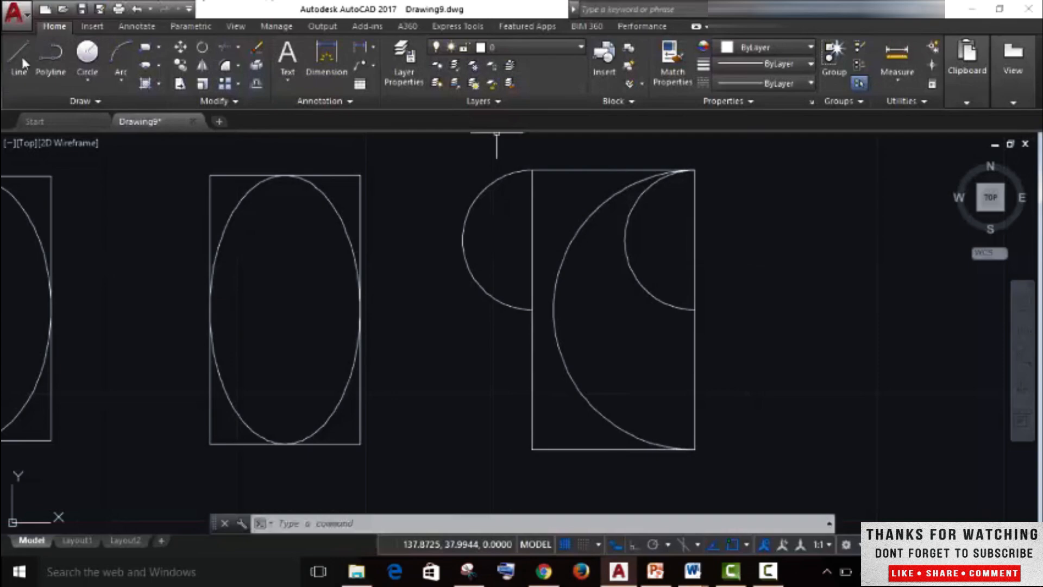
left_click(160, 65)
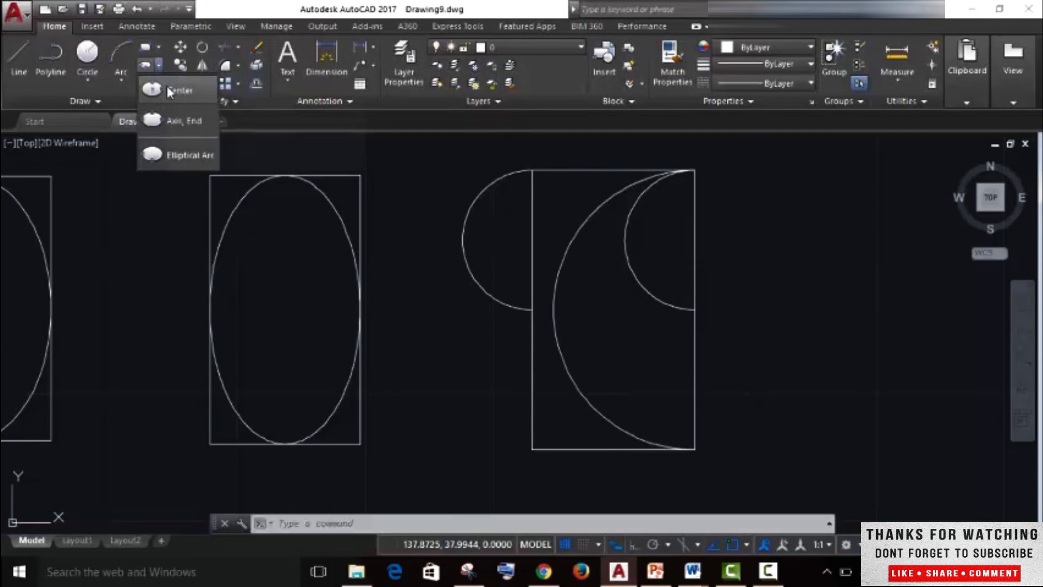